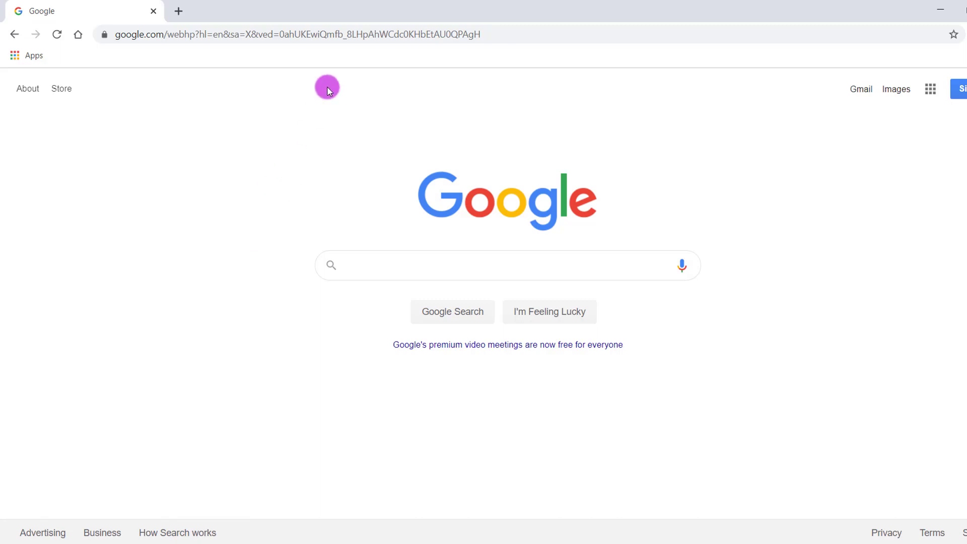
click(341, 35)
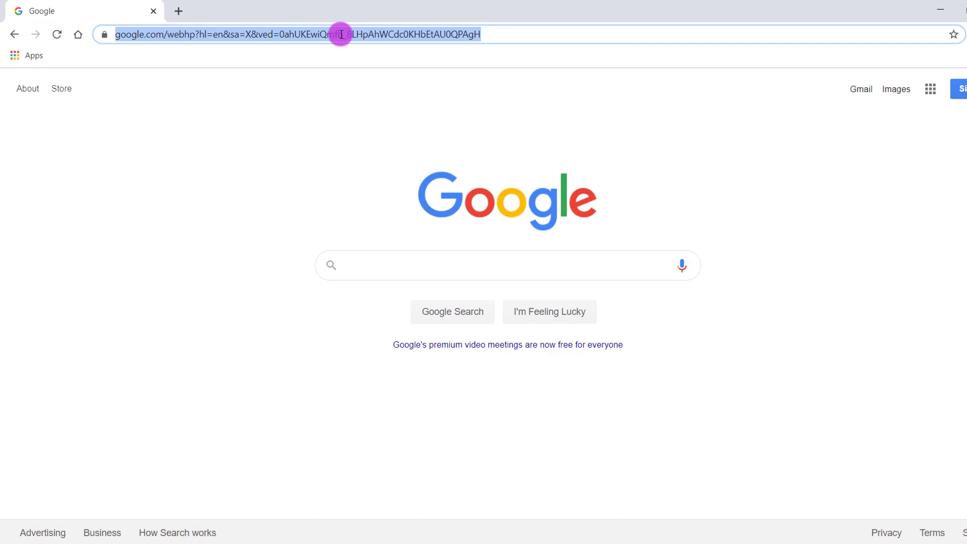
key(BackSpace)
text(https://astronomy.tools)
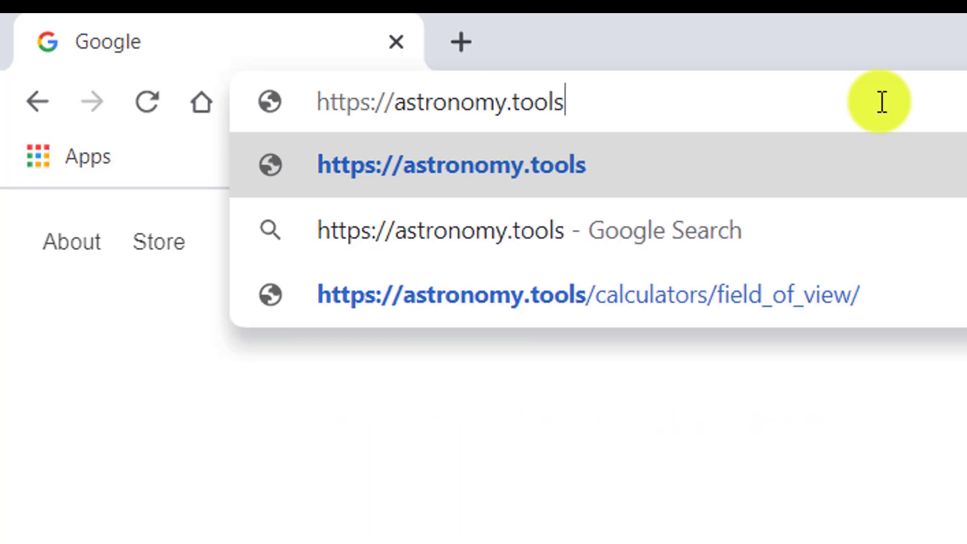
key(Return)
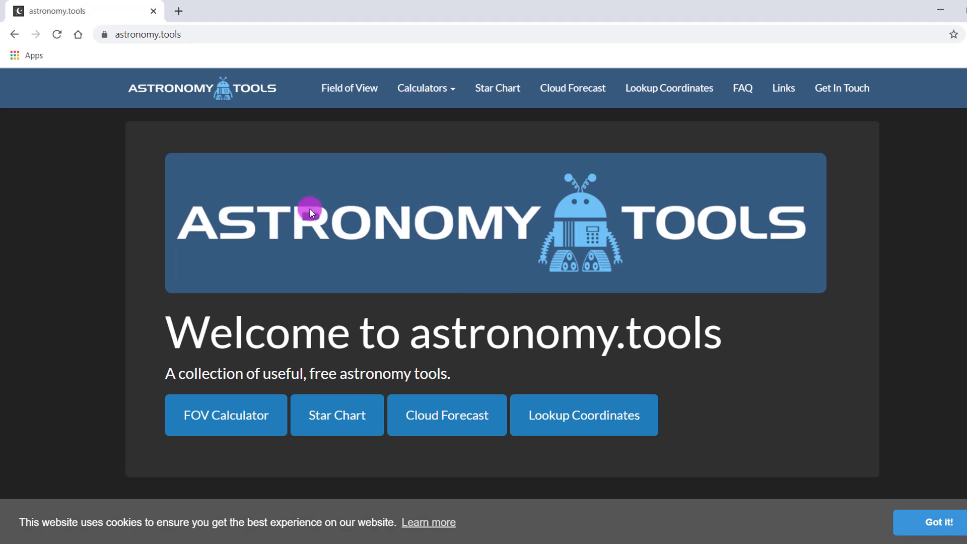
- Bring up the list of calculators on the Astronomy Tools home page
scroll(408, 276, down, 1)
scroll(411, 277, up, 1)
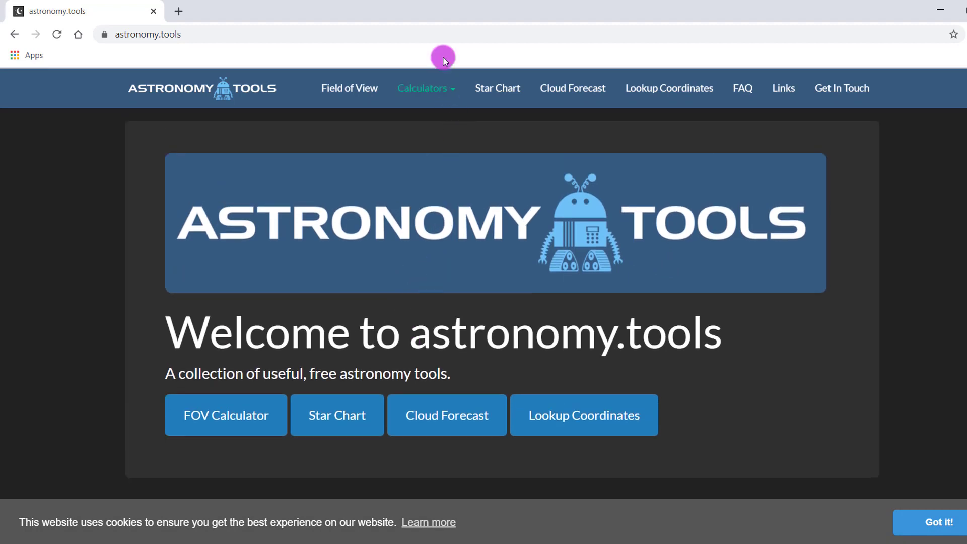
click(453, 93)
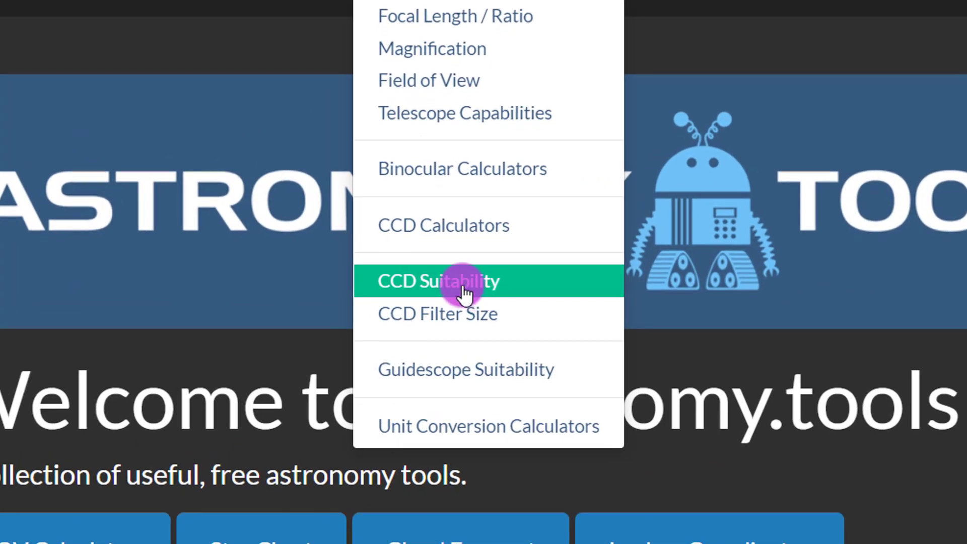
- Pick CCD Suitability and scroll past the theory sections to its calculator form
click(452, 286)
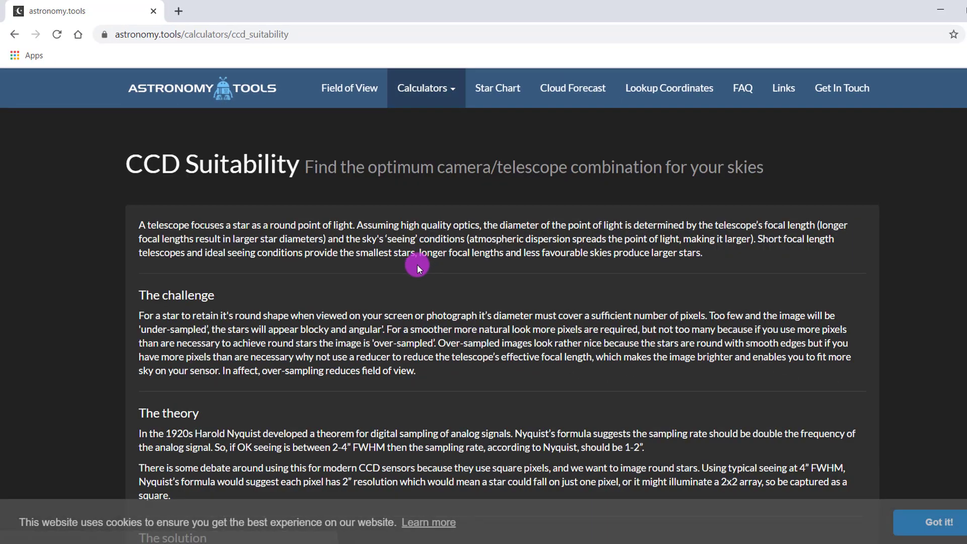
scroll(504, 269, down, 3)
scroll(385, 275, down, 1)
scroll(425, 196, up, 3)
scroll(445, 351, down, 1)
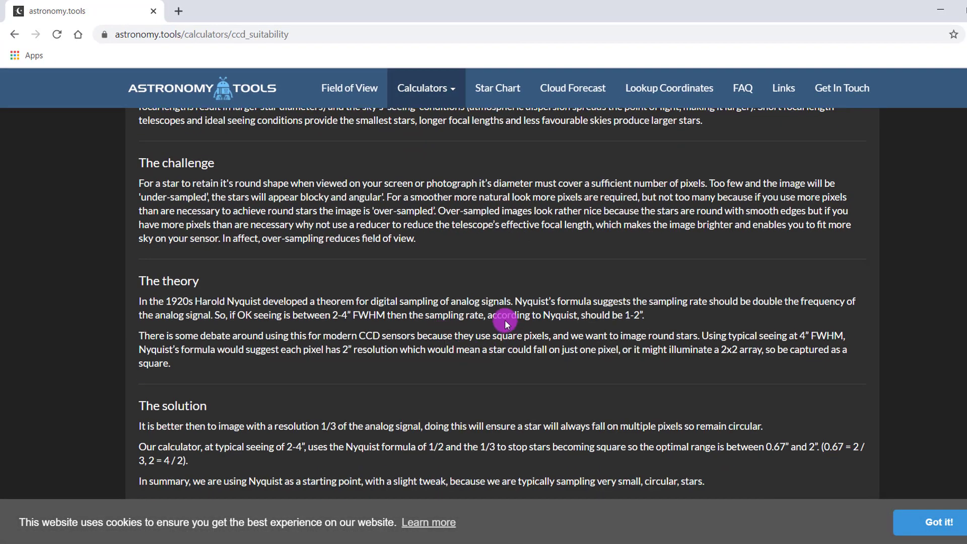
scroll(367, 337, down, 2)
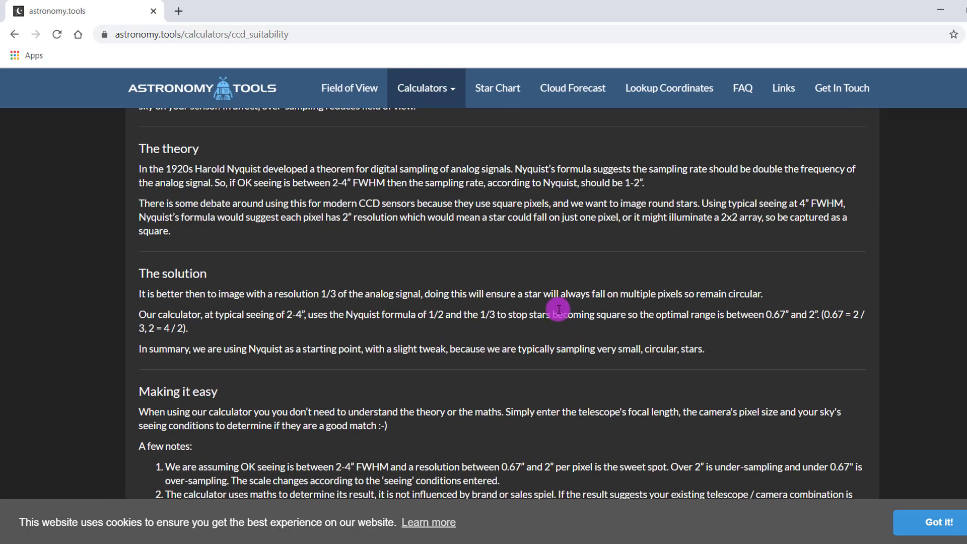
scroll(481, 291, down, 5)
scroll(392, 277, down, 8)
scroll(476, 276, up, 5)
scroll(481, 278, down, 5)
scroll(529, 295, up, 1)
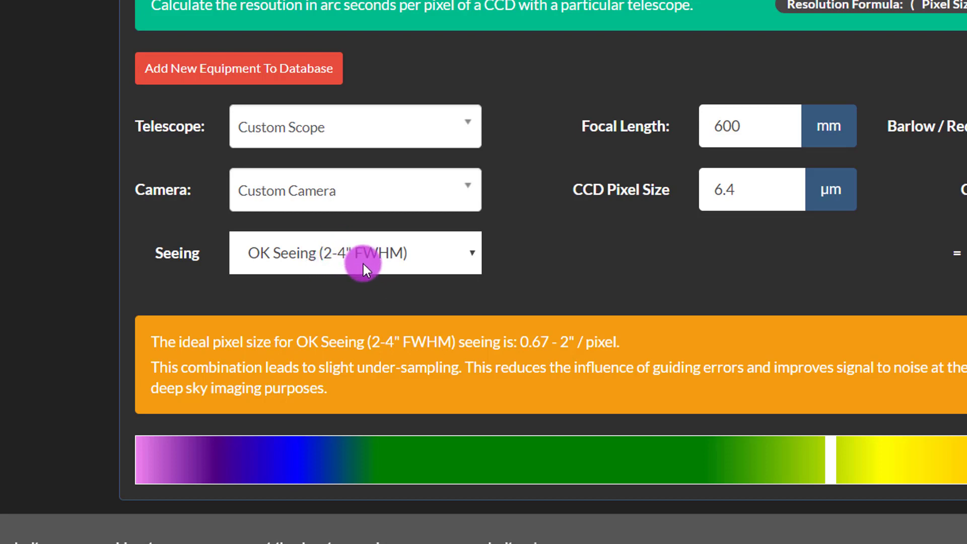
click(444, 264)
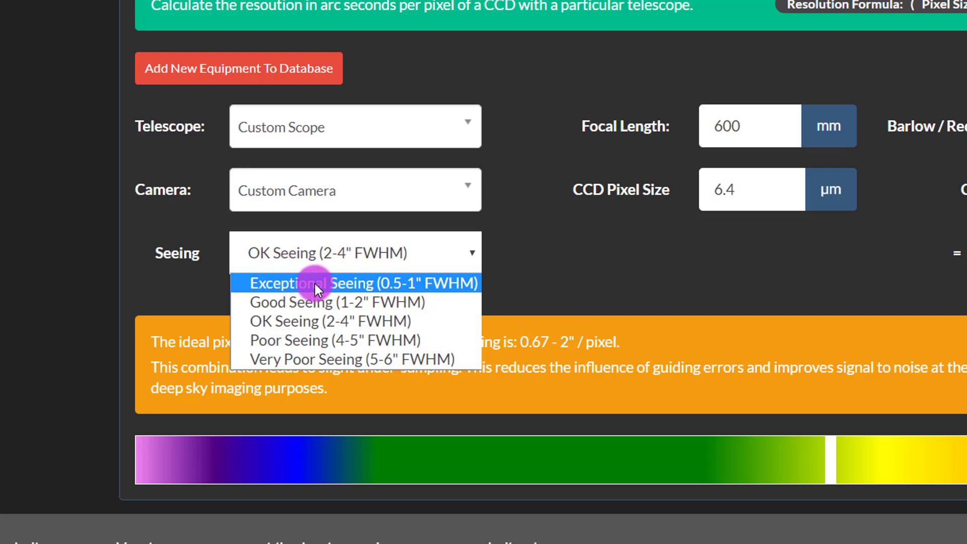
click(292, 321)
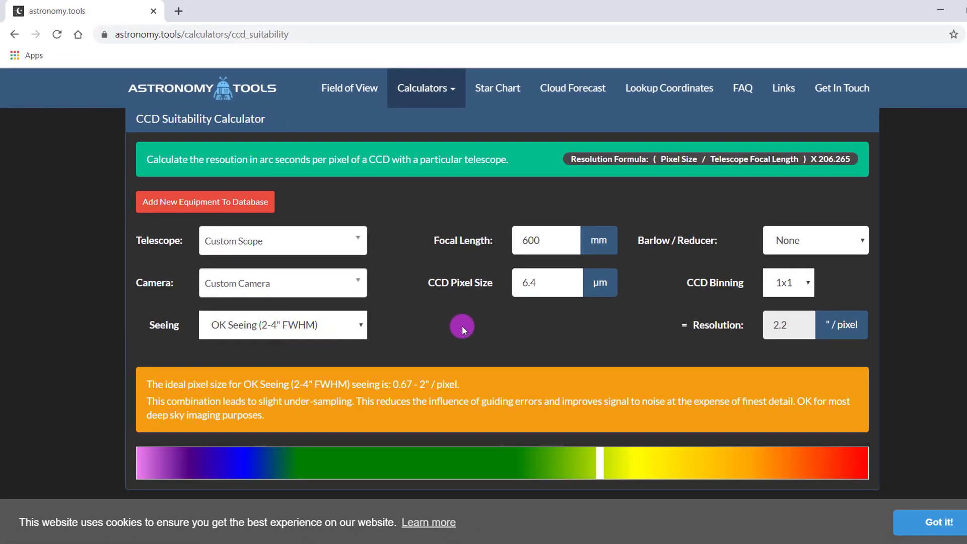
scroll(461, 325, up, 2)
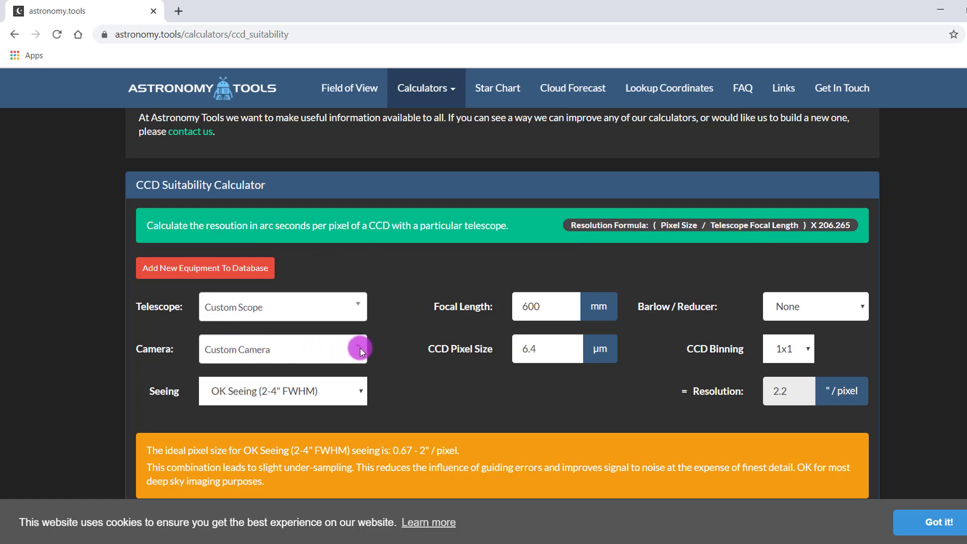
click(331, 345)
scroll(282, 423, down, 5)
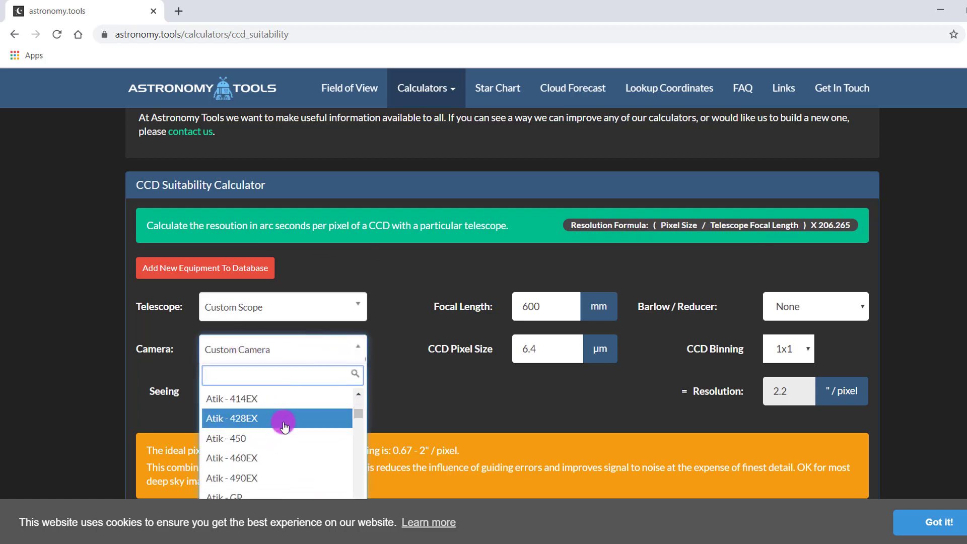
scroll(302, 425, up, 4)
click(361, 348)
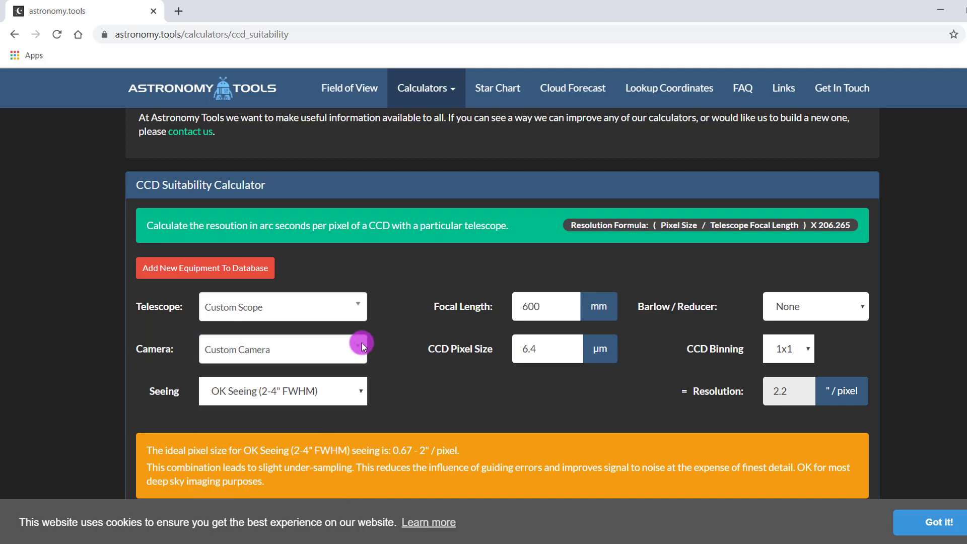
click(359, 315)
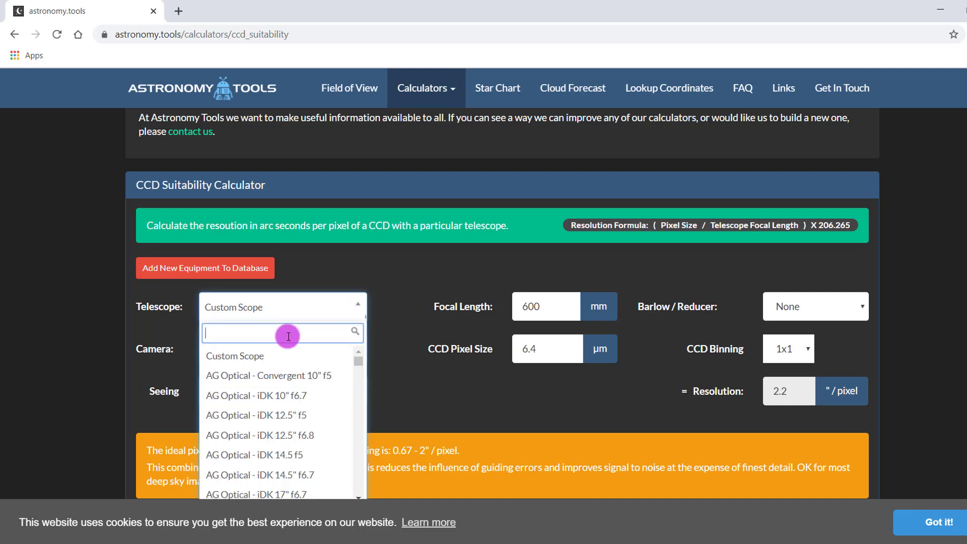
click(241, 309)
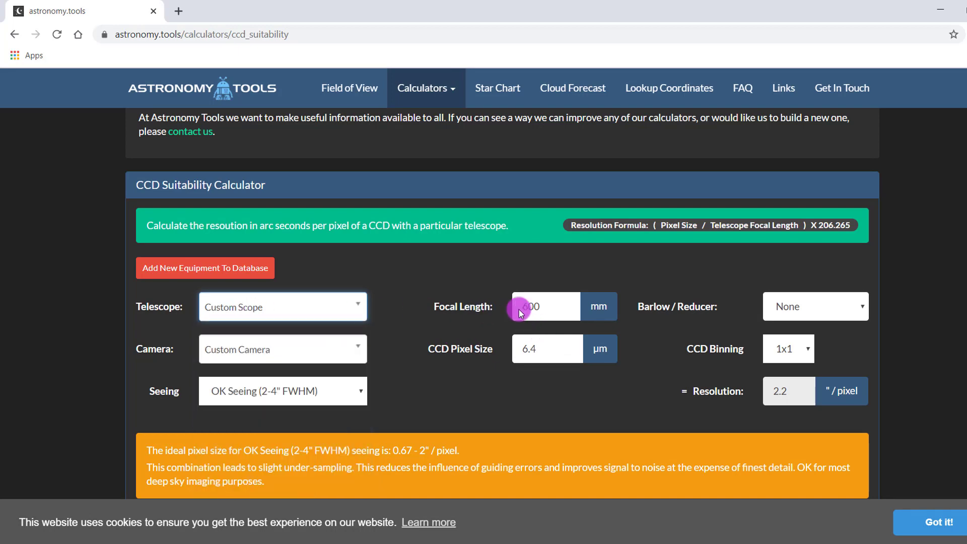
click(278, 304)
scroll(244, 397, down, 3)
scroll(245, 412, down, 10)
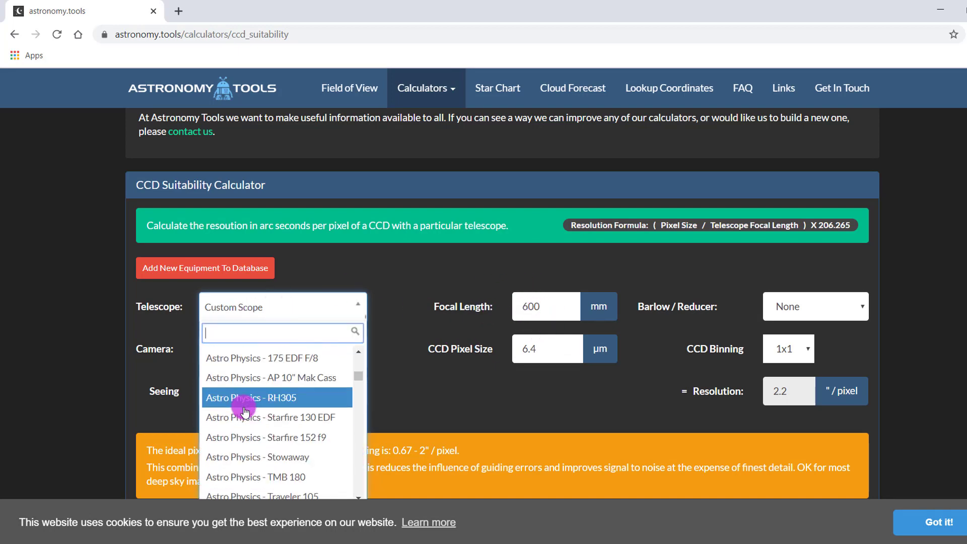
scroll(245, 412, up, 13)
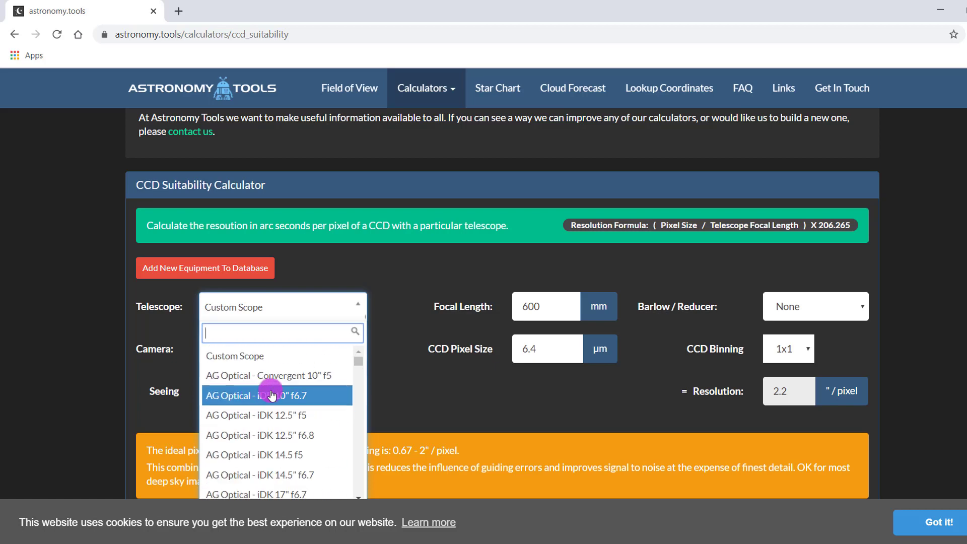
click(394, 328)
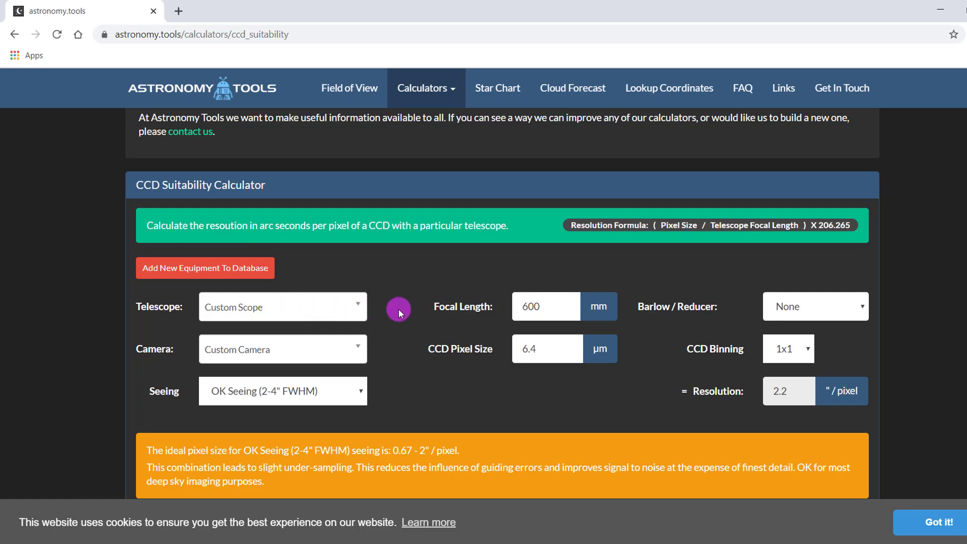
- Replace the 600 mm focal length with 400 mm, then scroll down the camera list
scroll(398, 310, down, 1)
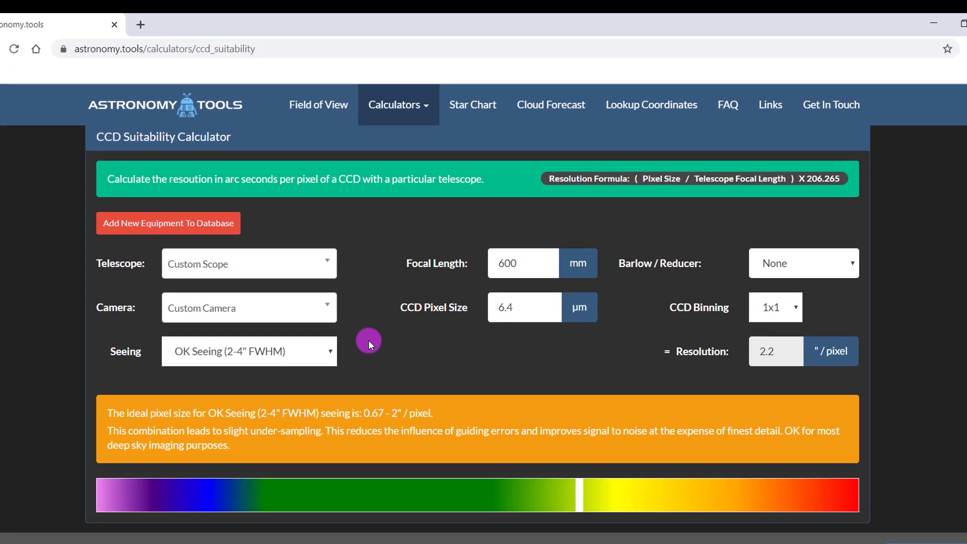
double_click(506, 263)
text(400)
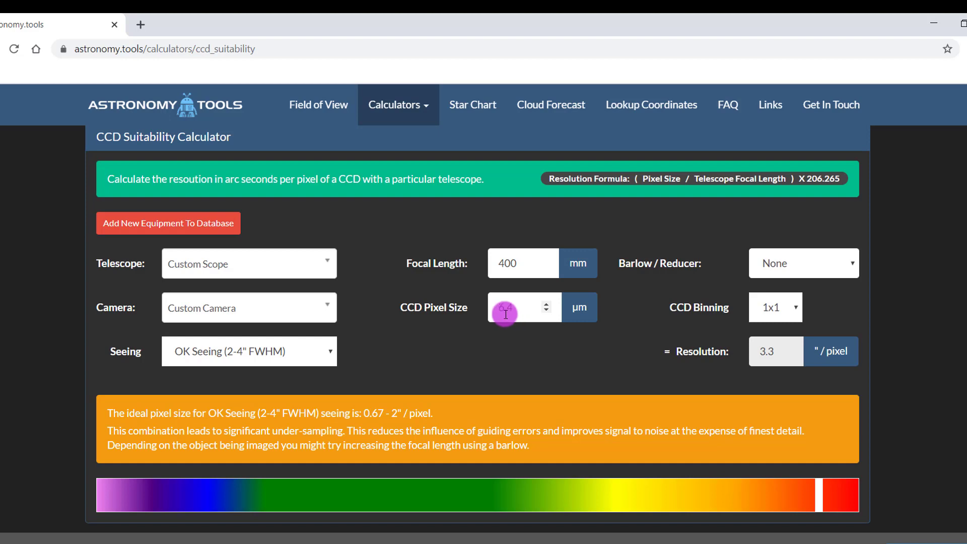
click(332, 312)
drag(328, 367, 321, 499)
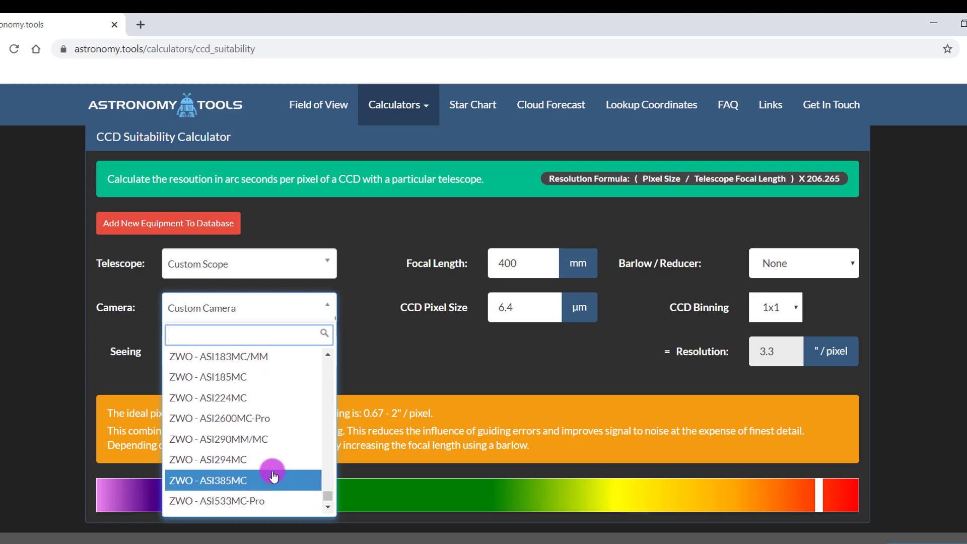
- Select the ZWO - ASI294MC camera, with its 4.63 µm pixels
click(256, 459)
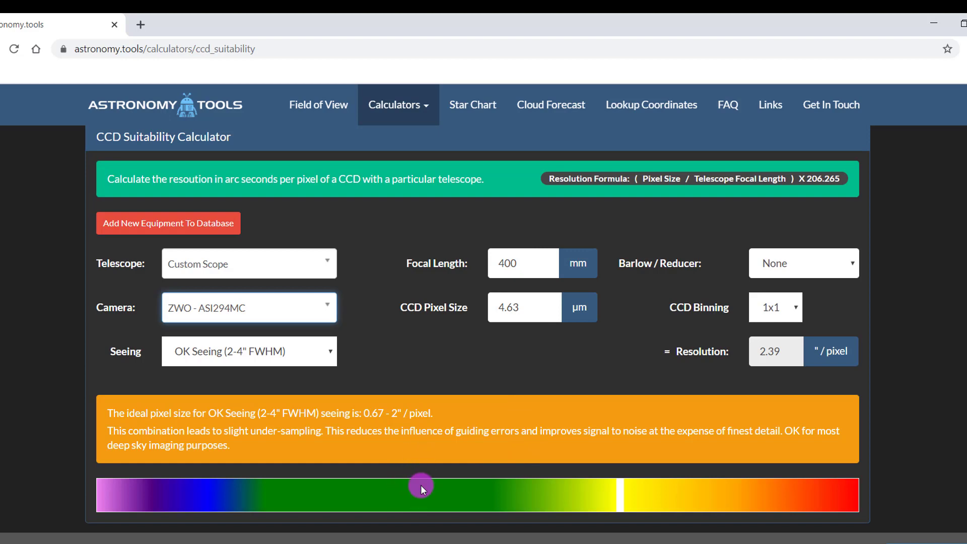
- Switch the camera to ZWO - ASI183MC/MM for 2.40 µm pixels and 1.24"/pixel
click(327, 311)
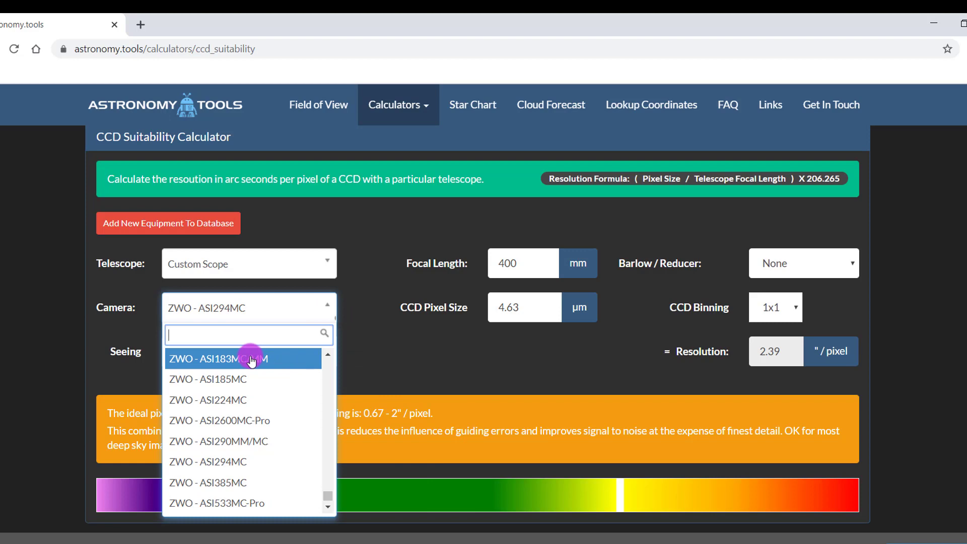
click(293, 362)
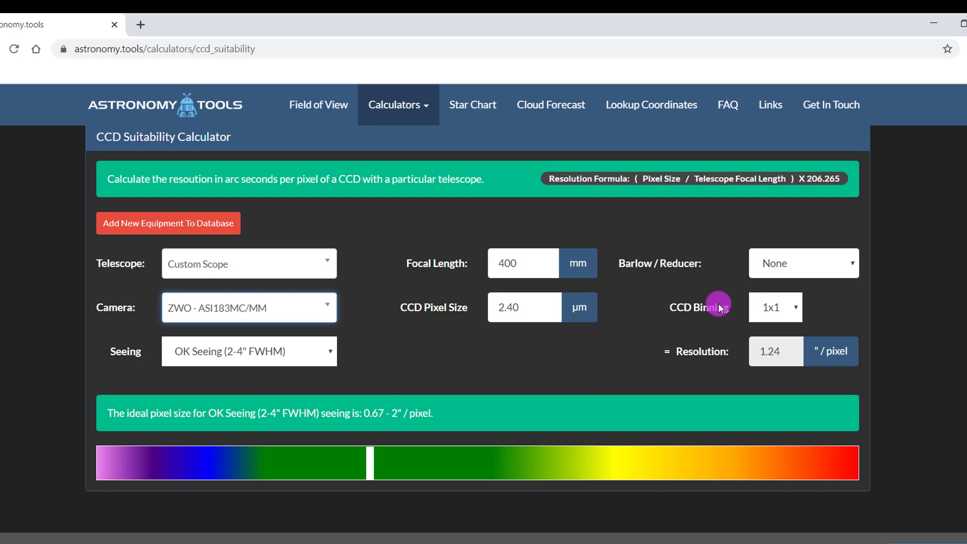
click(770, 308)
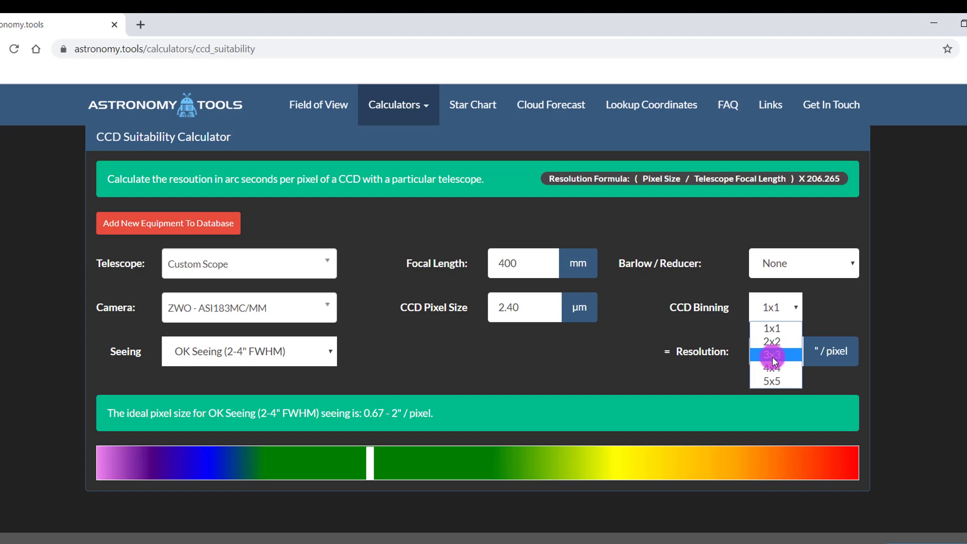
click(778, 308)
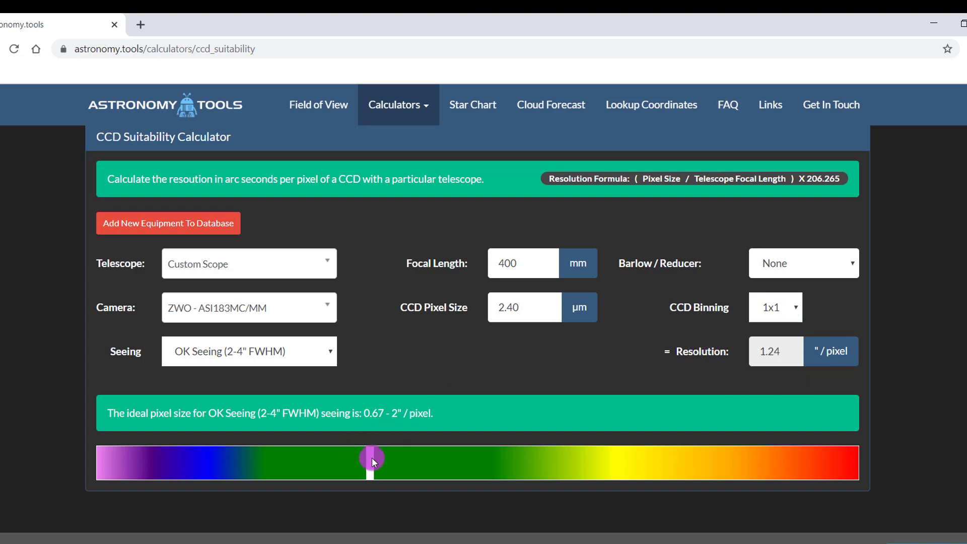
click(774, 318)
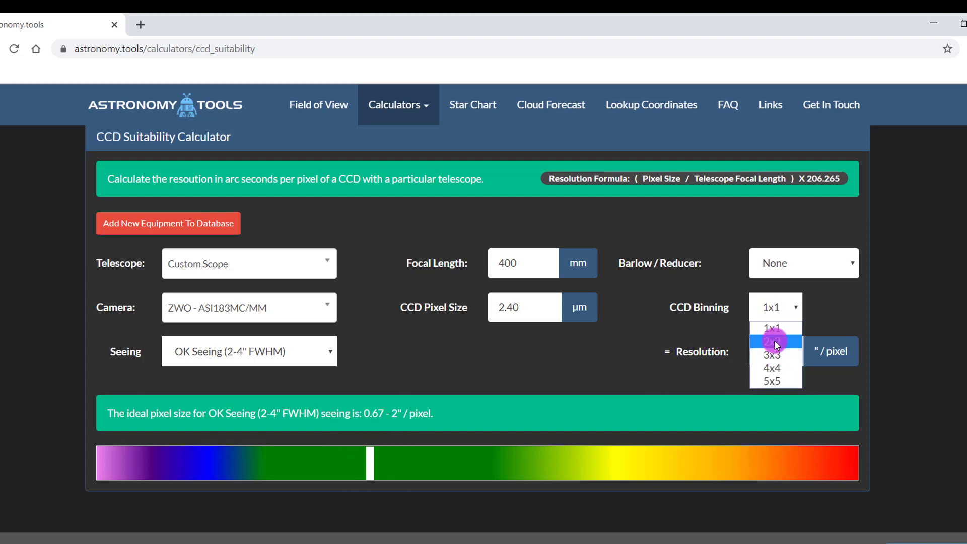
click(774, 339)
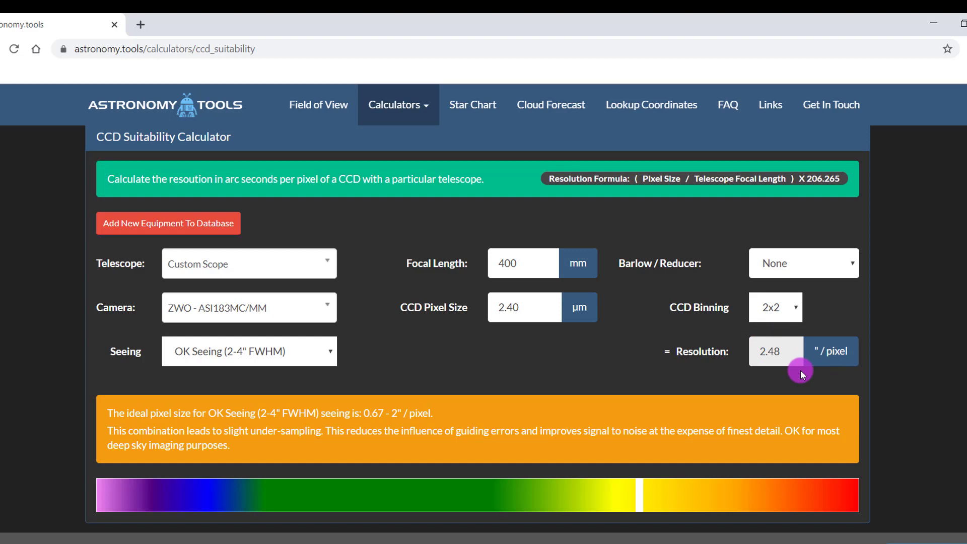
click(763, 316)
click(763, 317)
click(762, 316)
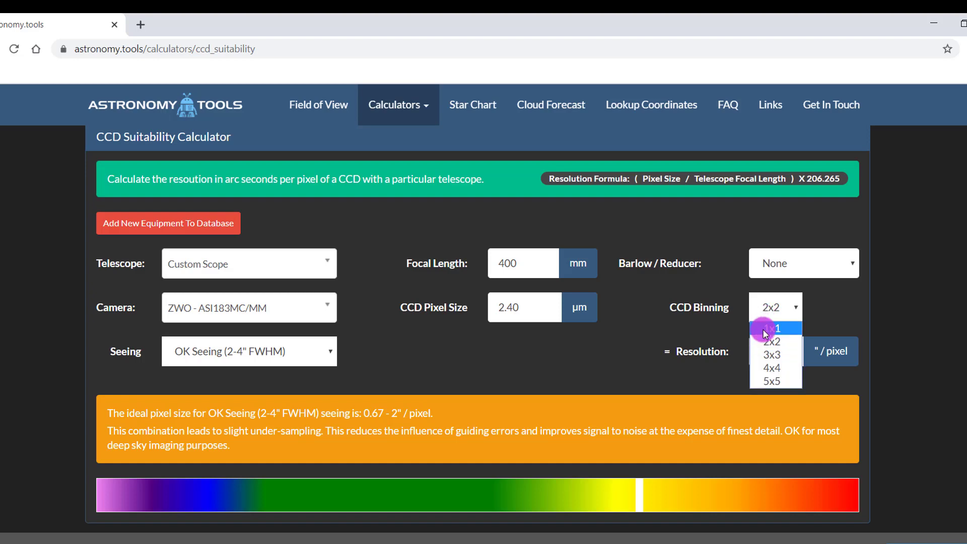
click(763, 328)
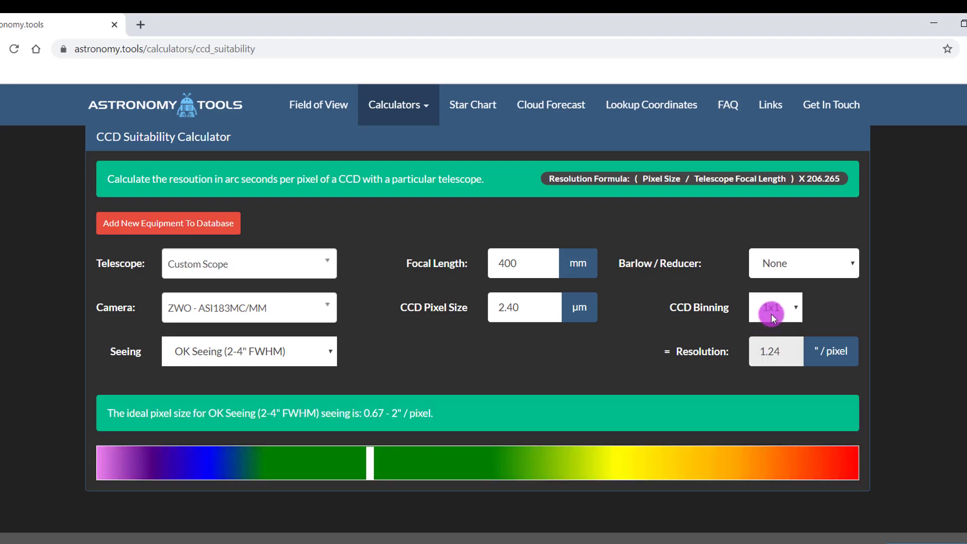
click(772, 312)
click(770, 352)
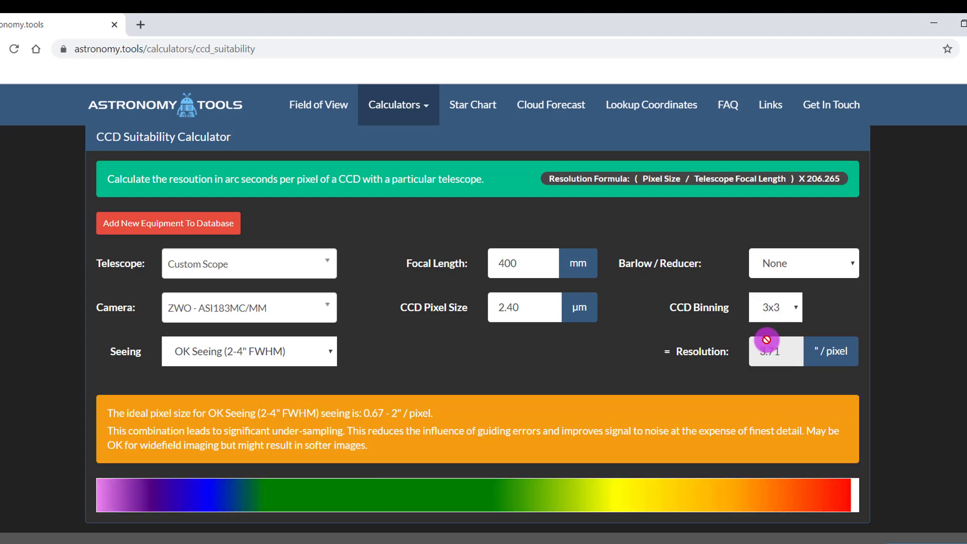
click(773, 313)
click(766, 329)
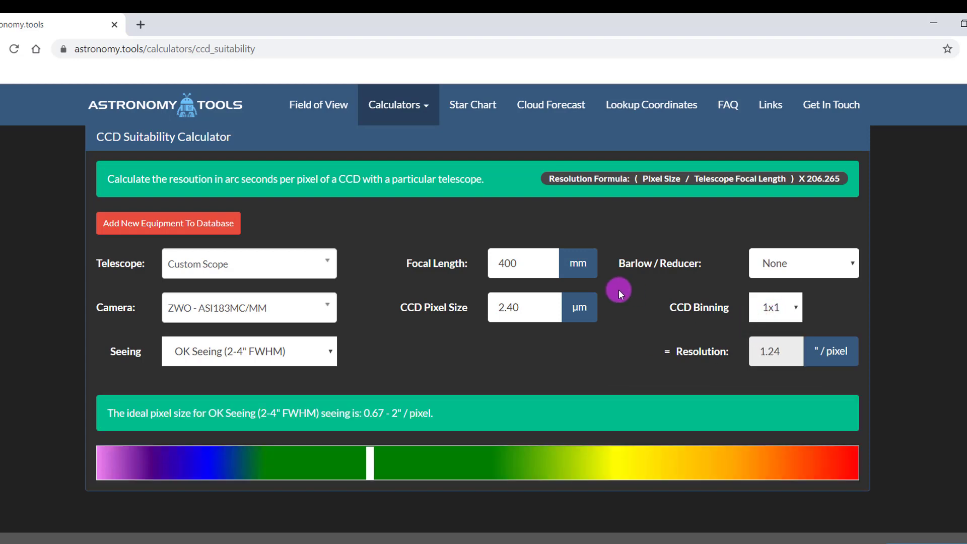
- Replace the 400 mm focal length with 2000 mm
drag(539, 265, 496, 263)
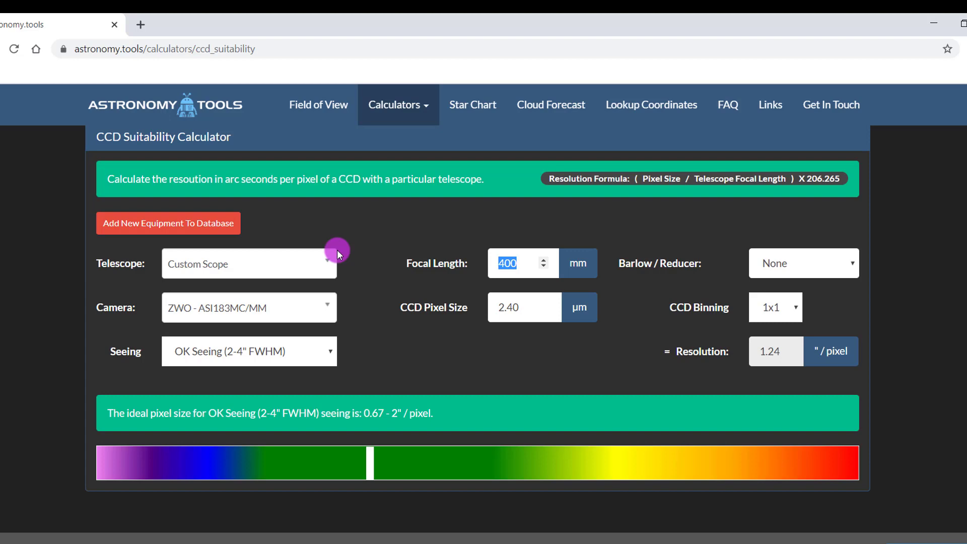
text(2)
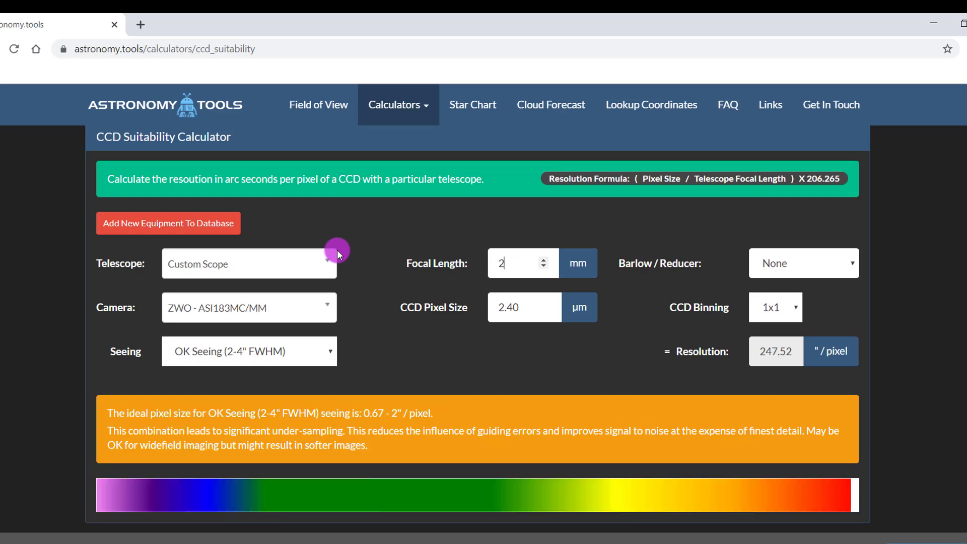
text(000)
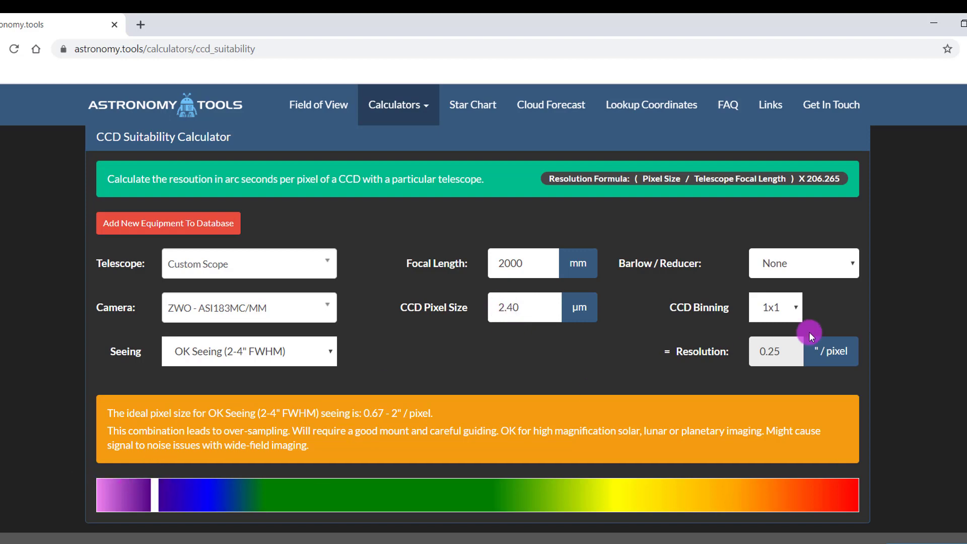
- Try 2x2 CCD binning, then settle on 3x3 for 0.74"/pixel
click(787, 312)
click(772, 340)
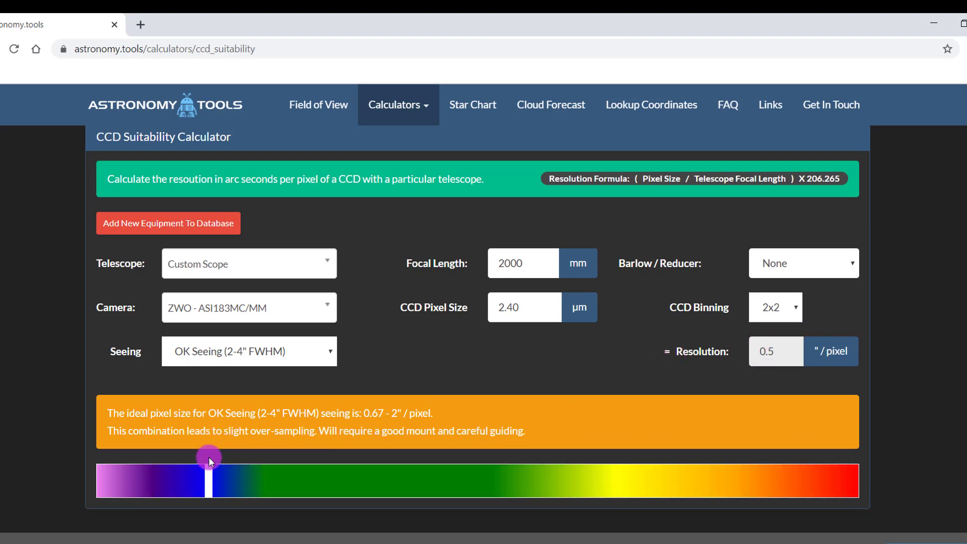
click(781, 314)
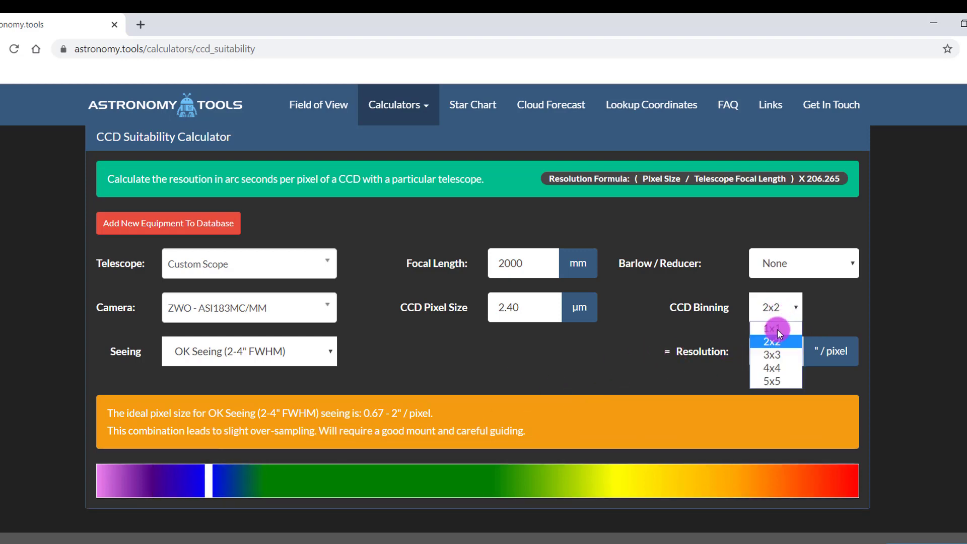
click(770, 356)
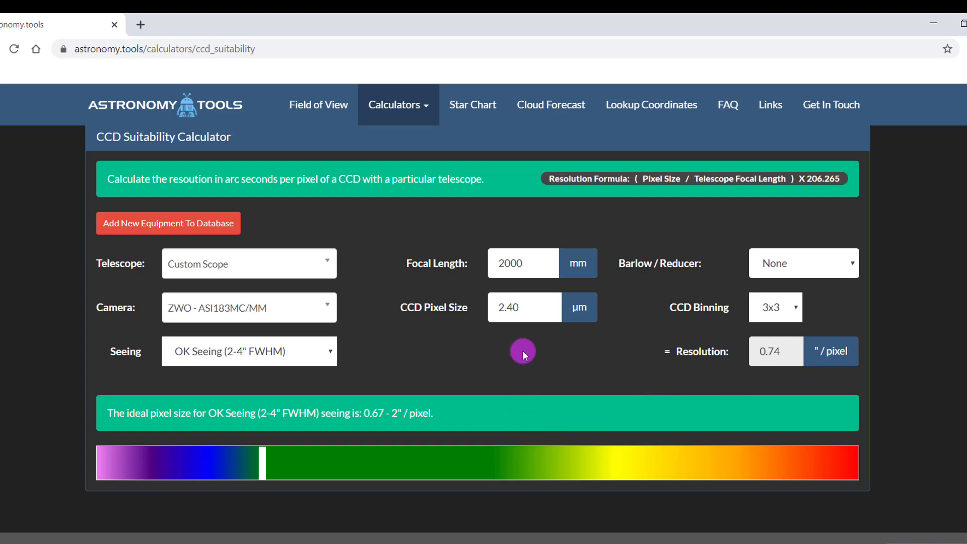
- Reset binning to 1x1, select ZWO - ASI294MC, then bin 3x3 for 1.43"/pixel
click(776, 308)
click(767, 328)
click(325, 307)
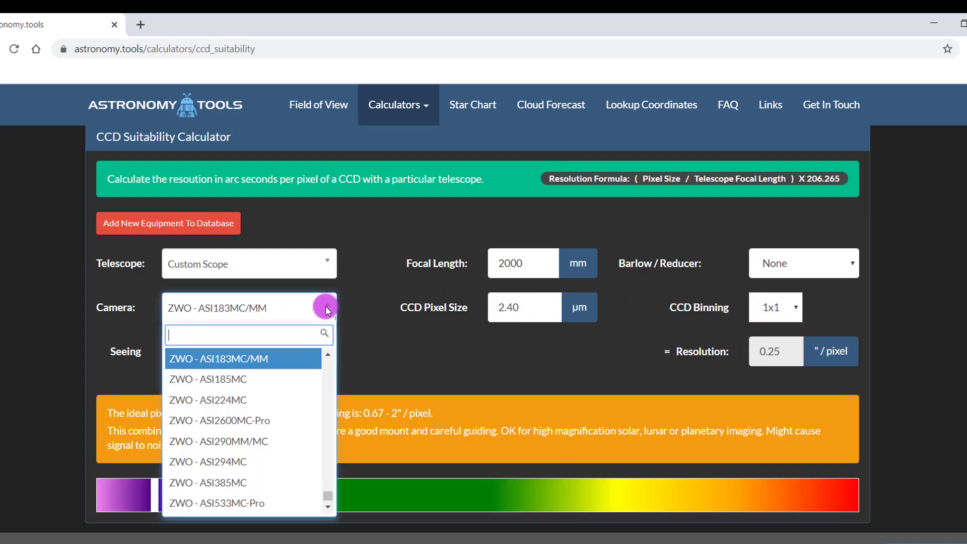
click(282, 462)
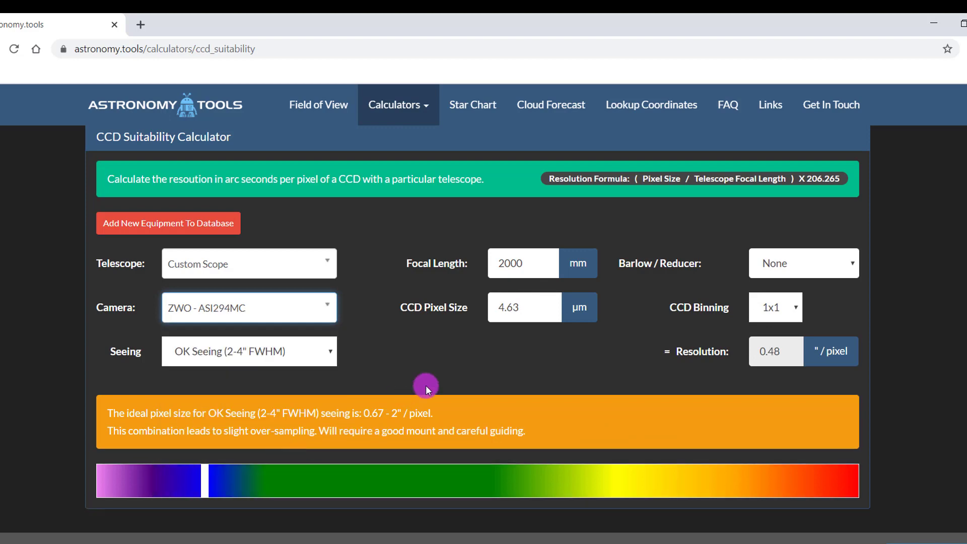
click(796, 317)
click(767, 351)
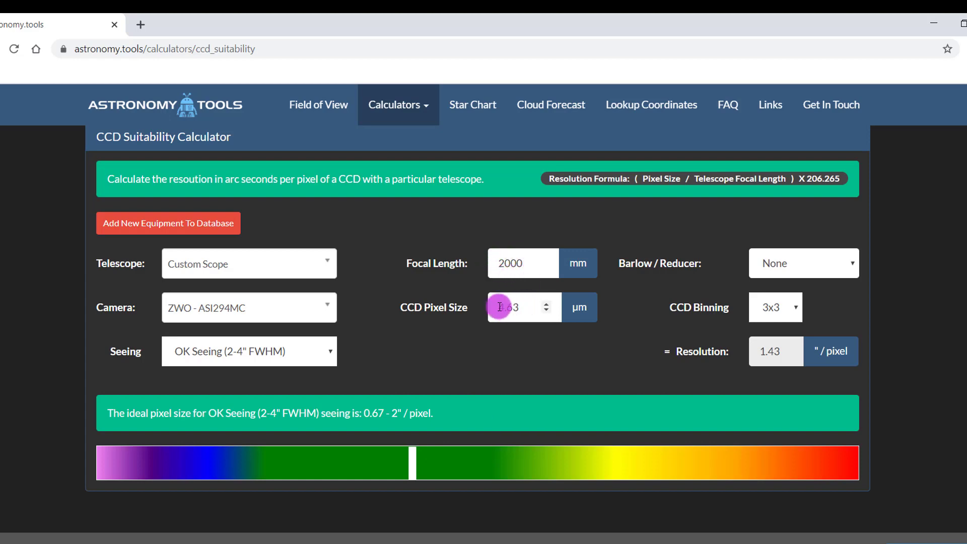
drag(523, 310, 470, 307)
click(779, 306)
click(773, 327)
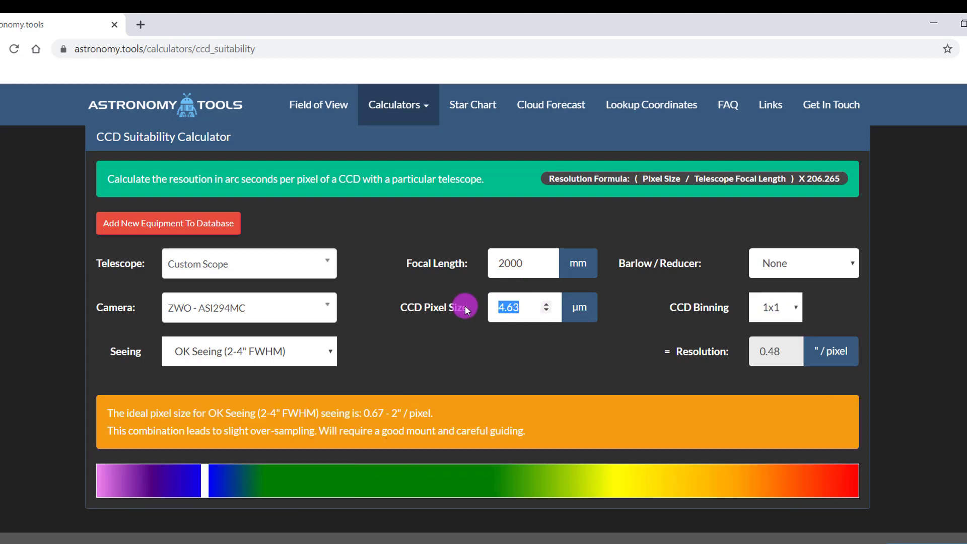
text(25)
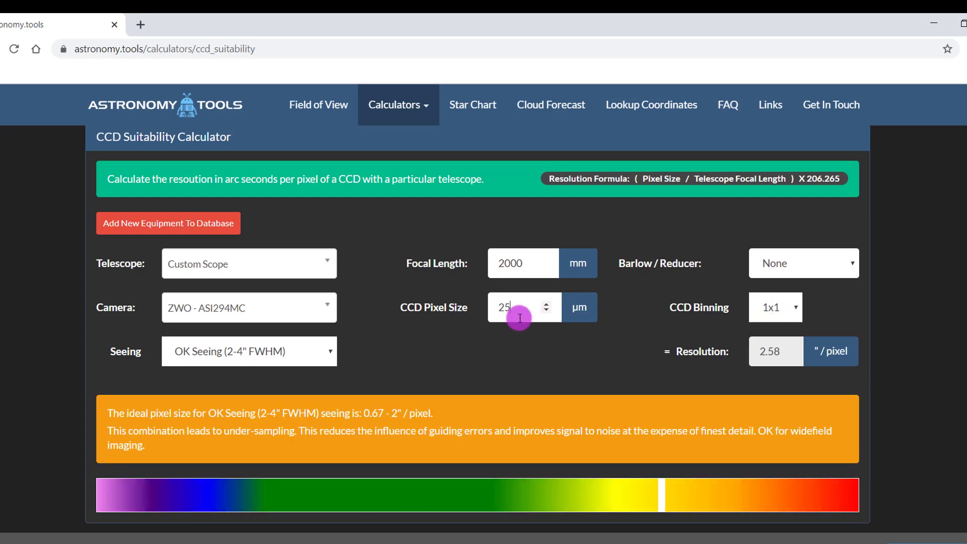
drag(520, 318, 449, 314)
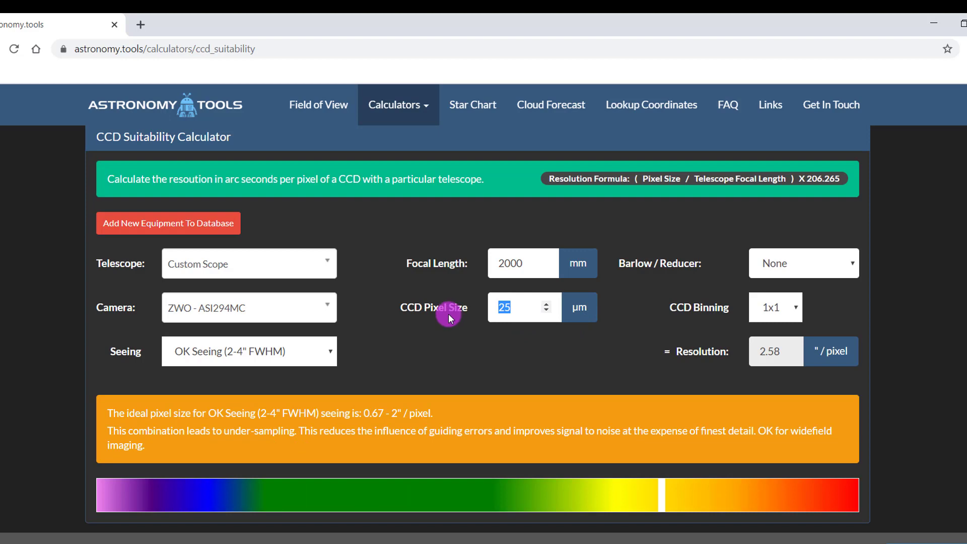
text(20)
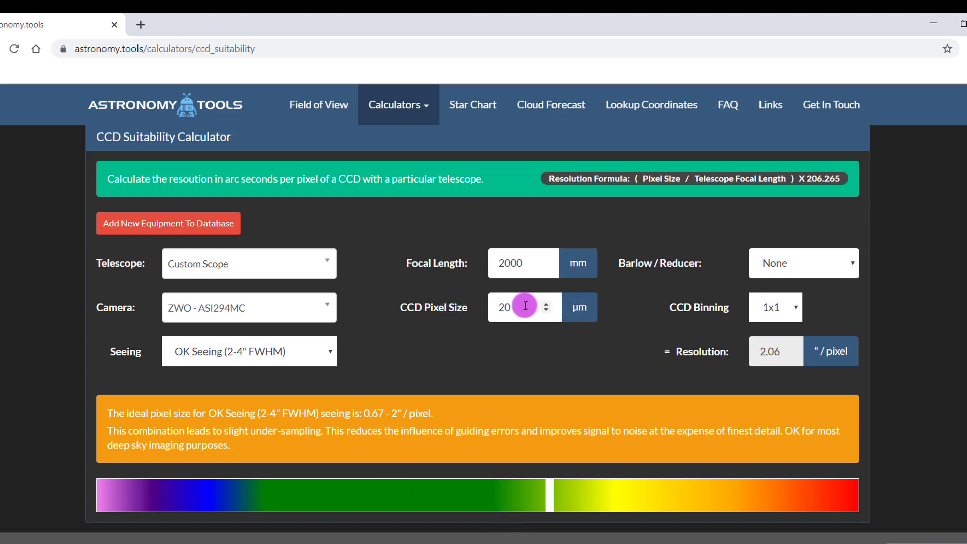
drag(525, 308, 469, 309)
text(4.63)
click(773, 309)
click(773, 350)
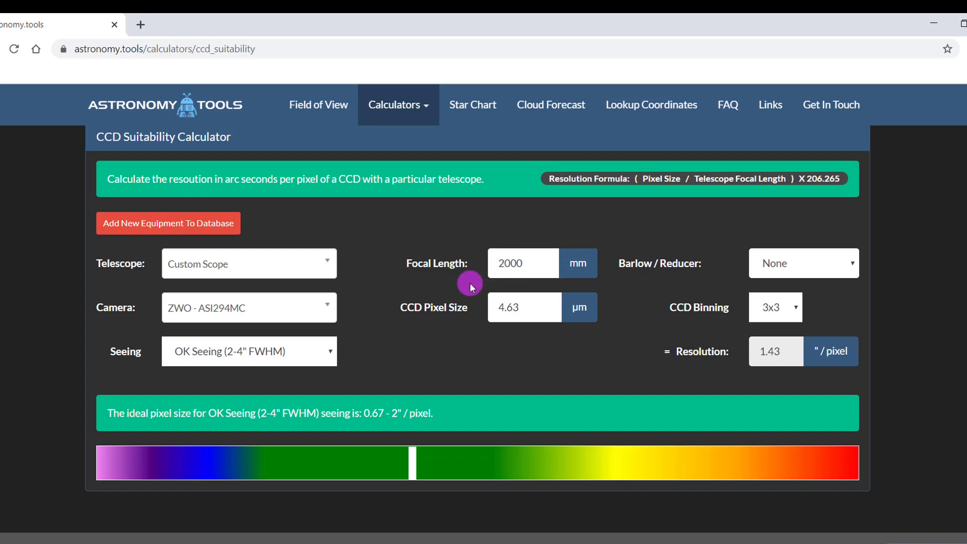
- Set focal length to 480 mm and binning to 1x1, giving 1.99"/pixel
double_click(519, 268)
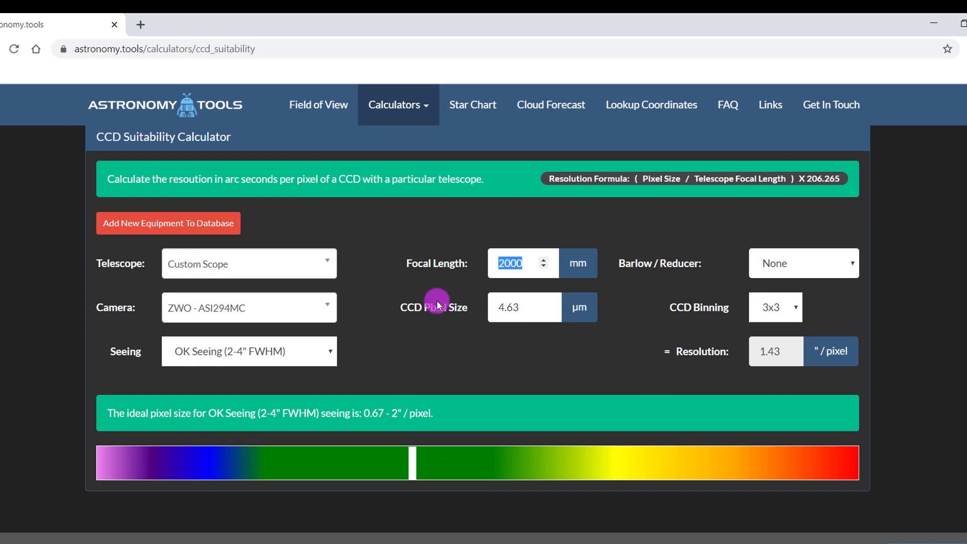
text(400)
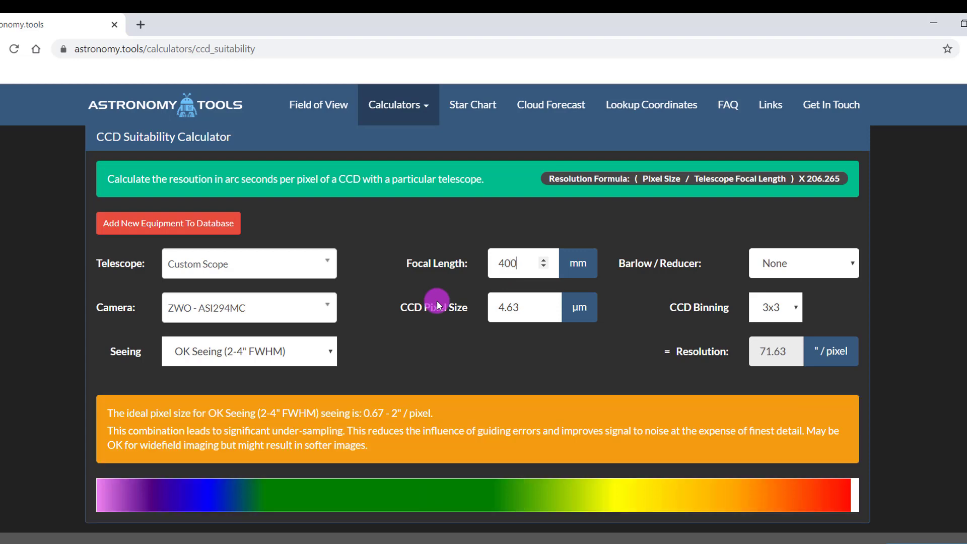
key(BackSpace)
key(BackSpace)
text(80)
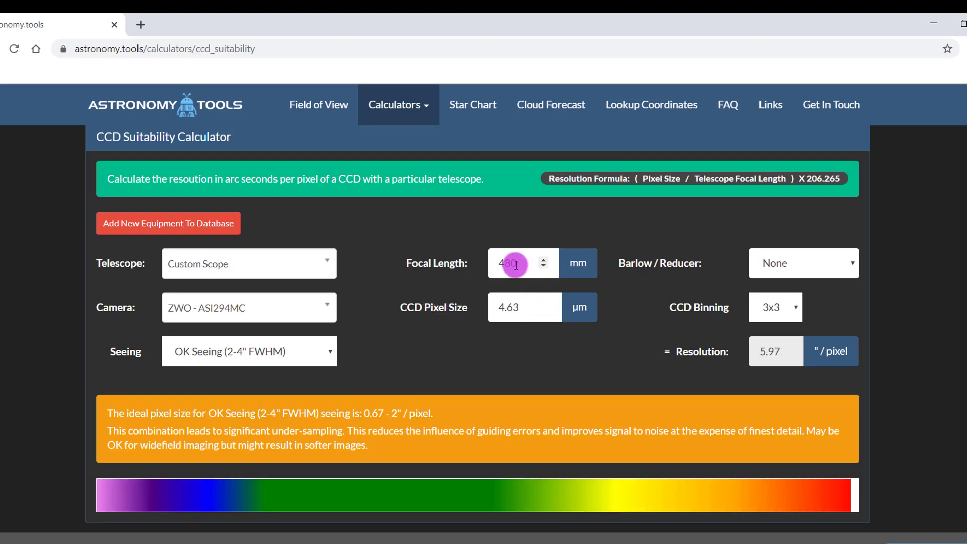
click(768, 315)
click(772, 324)
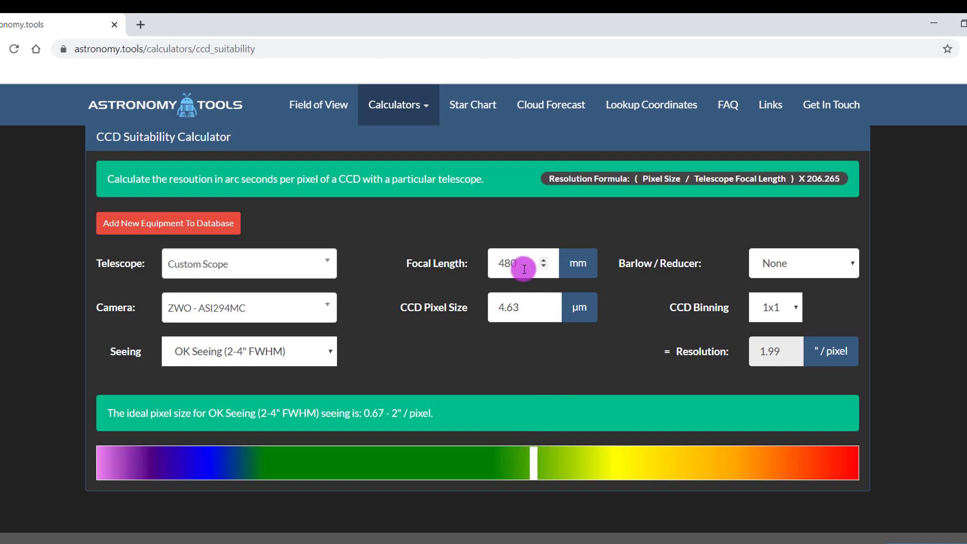
- Try a 200 mm focal length with 2.40 µm pixel size
drag(522, 263, 493, 266)
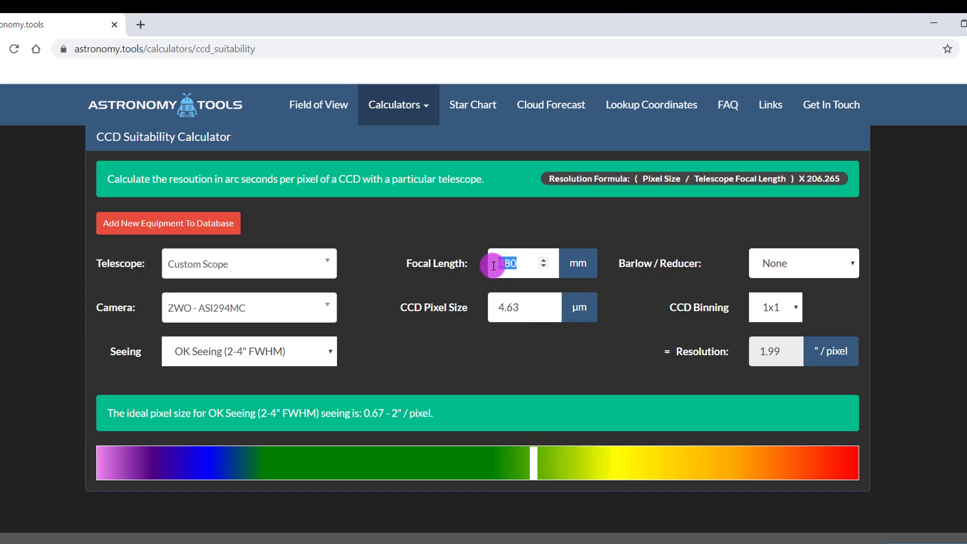
text(200)
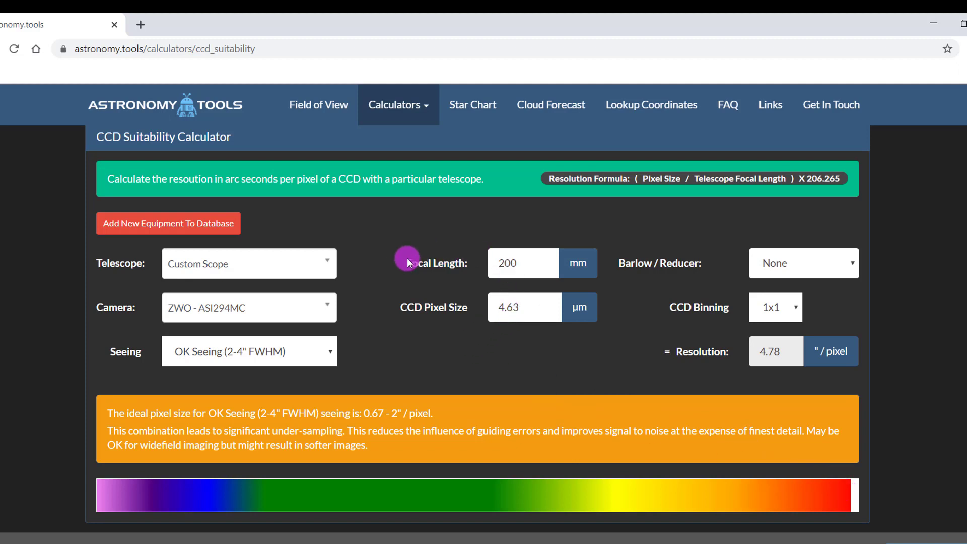
drag(523, 305, 454, 310)
text(2.)
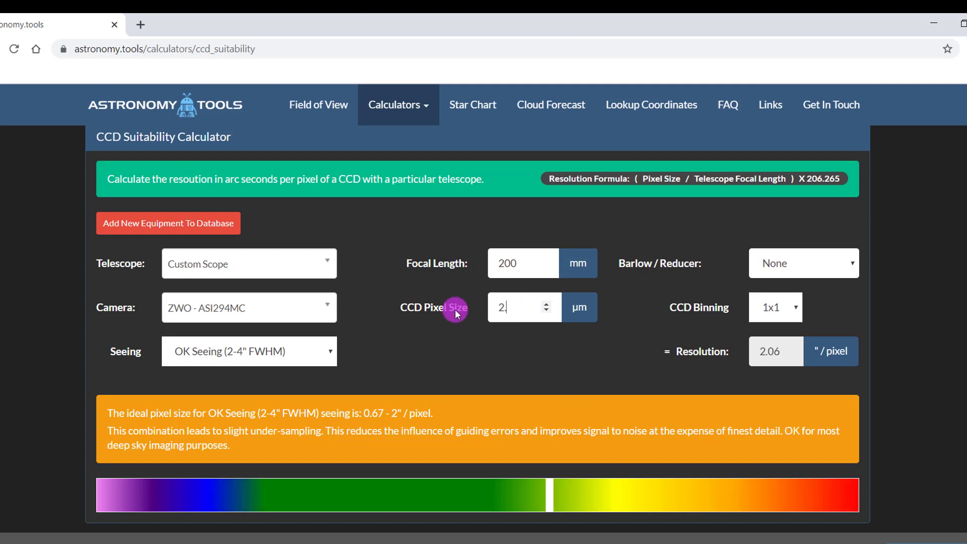
text(40)
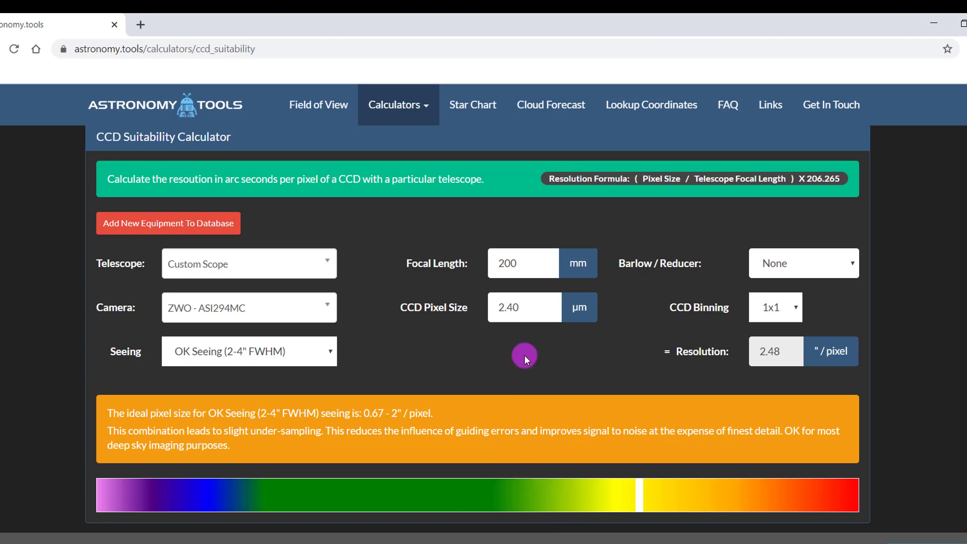
- Change to 2000 mm focal length and 4.63 µm pixels, showing slight over-sampling
drag(519, 263, 490, 264)
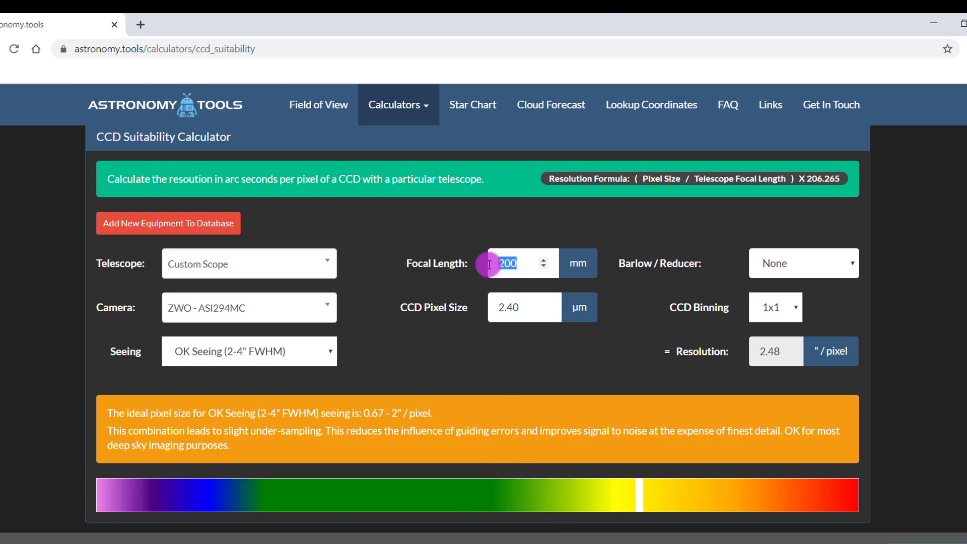
text(2000)
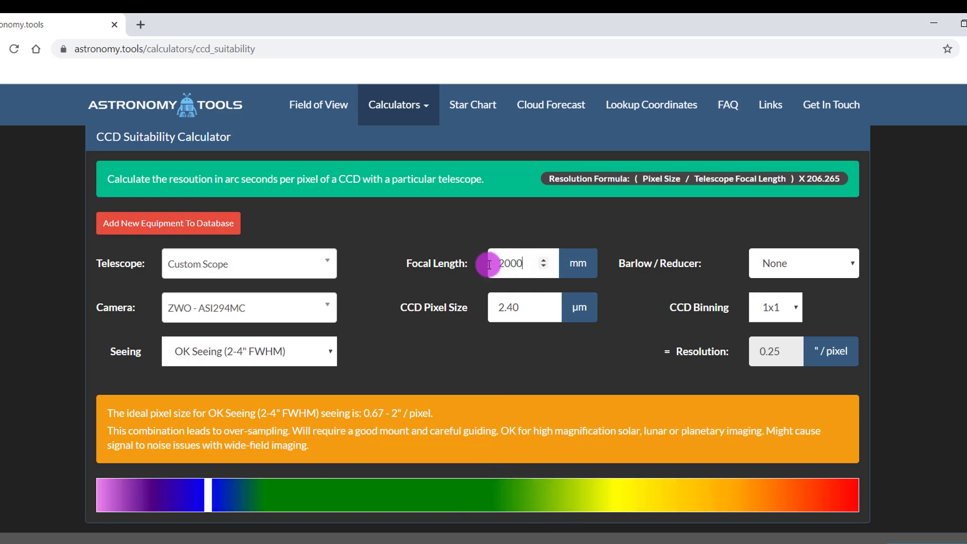
drag(520, 296, 434, 309)
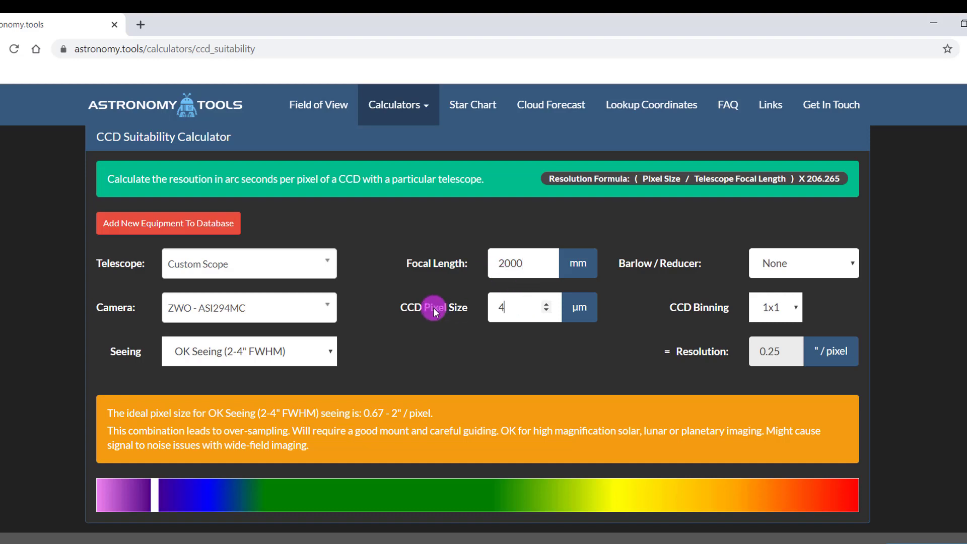
text(4.63)
- Set CCD binning to 2x2 and leave the Barlow/Reducer at None
click(776, 312)
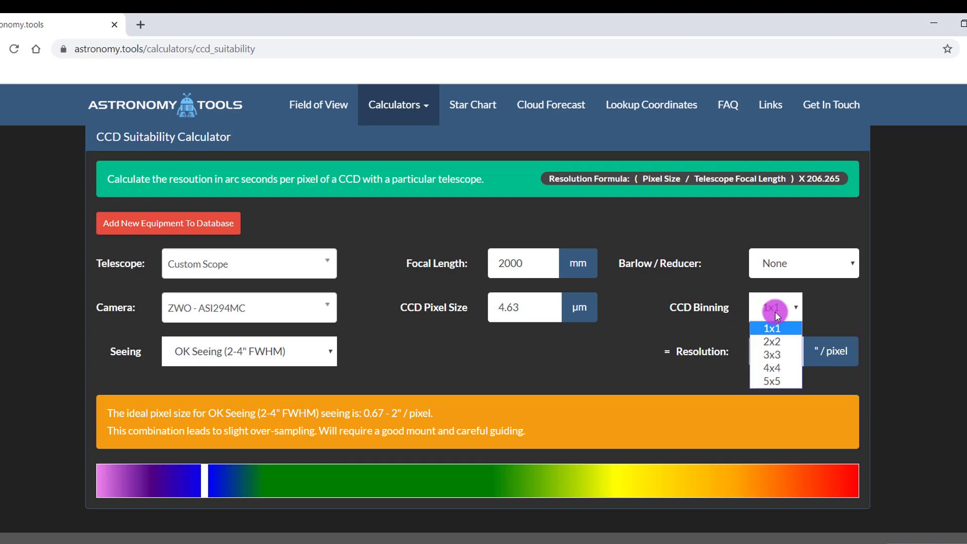
click(771, 343)
click(783, 259)
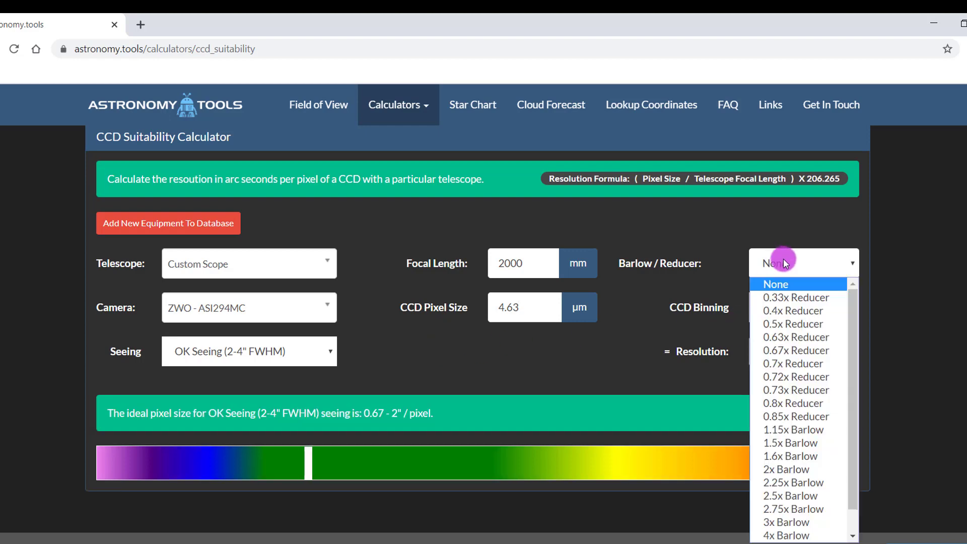
click(673, 334)
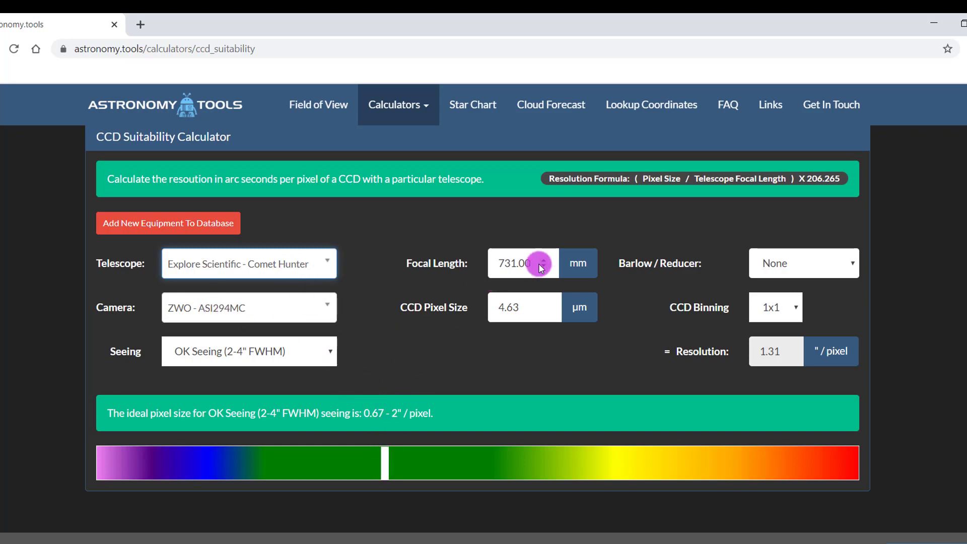
- Replace the telescope focal length with 4000 mm, switching to Custom Scope and Custom Camera
drag(524, 264, 440, 255)
key(BackSpace)
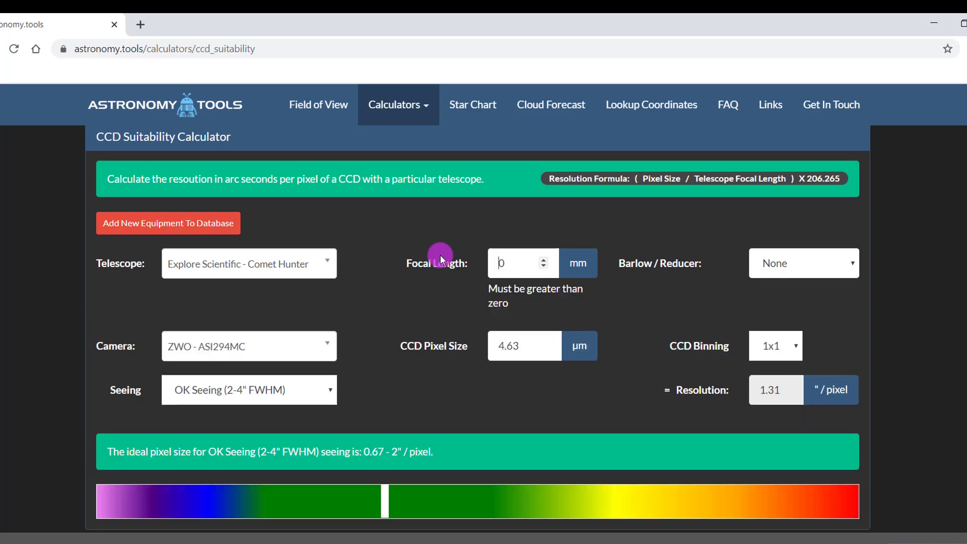
text(400)
key(BackSpace)
text(.00)
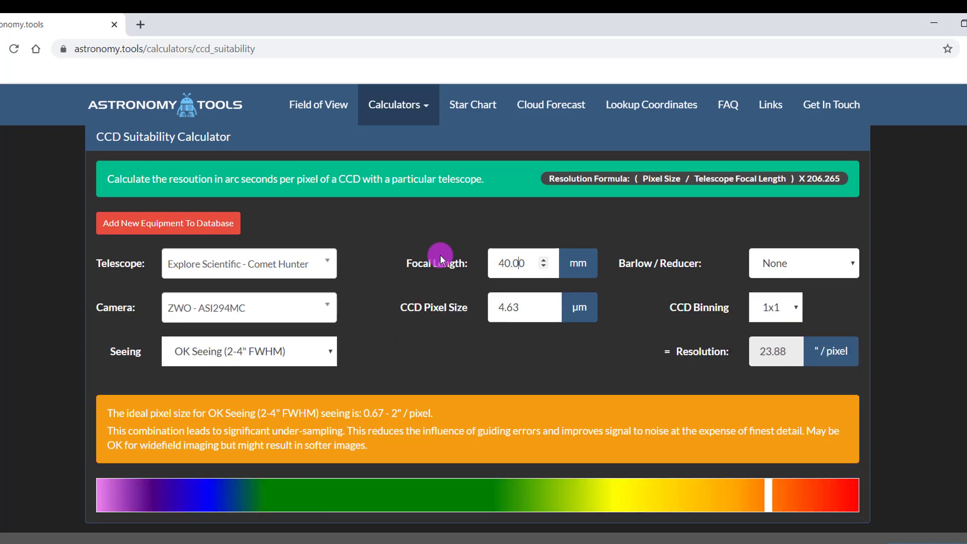
key(BackSpace)
key(BackSpace)
key(BackSpace)
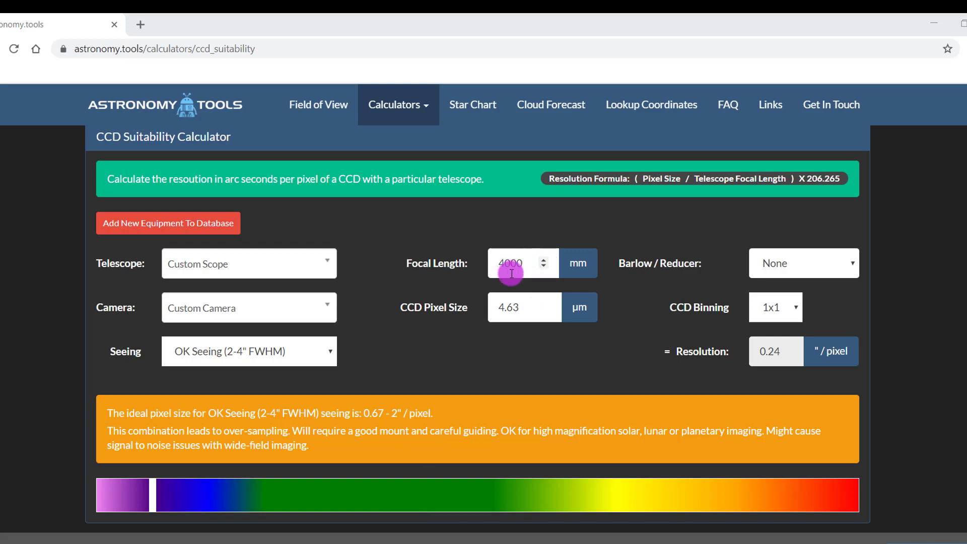
- Re-enter the 4000 mm focal length and change the CCD pixel size from 4.63 to 9 µm
double_click(497, 261)
key(BackSpace)
text(4000)
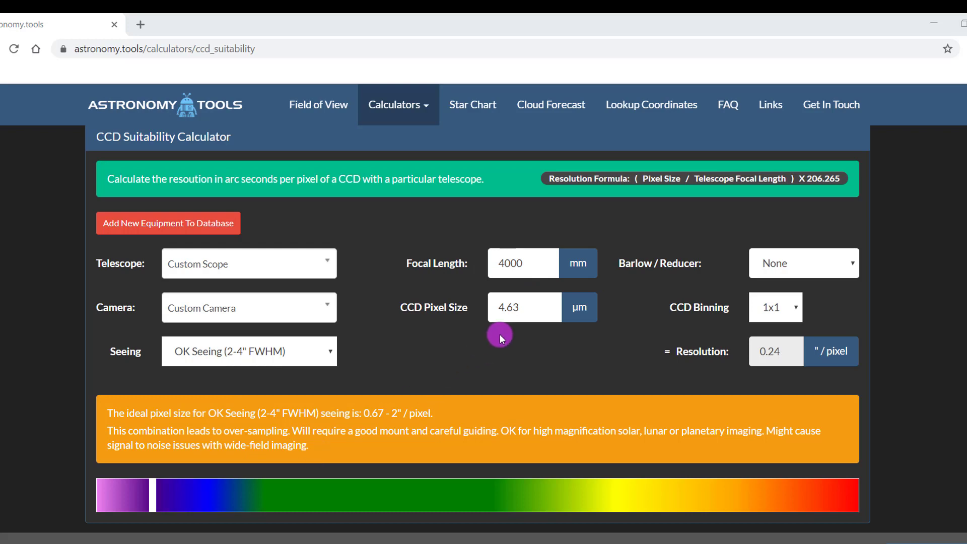
text(4.63)
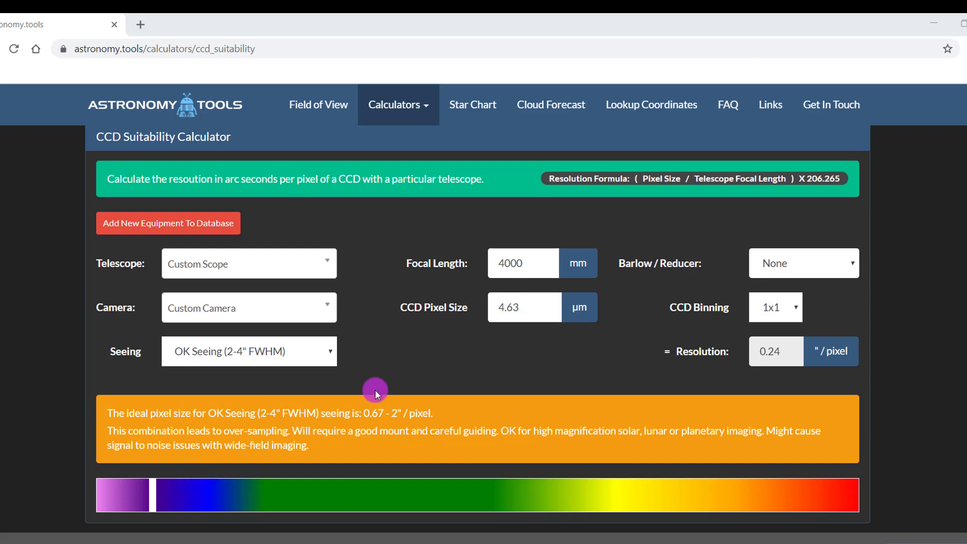
drag(519, 309, 483, 309)
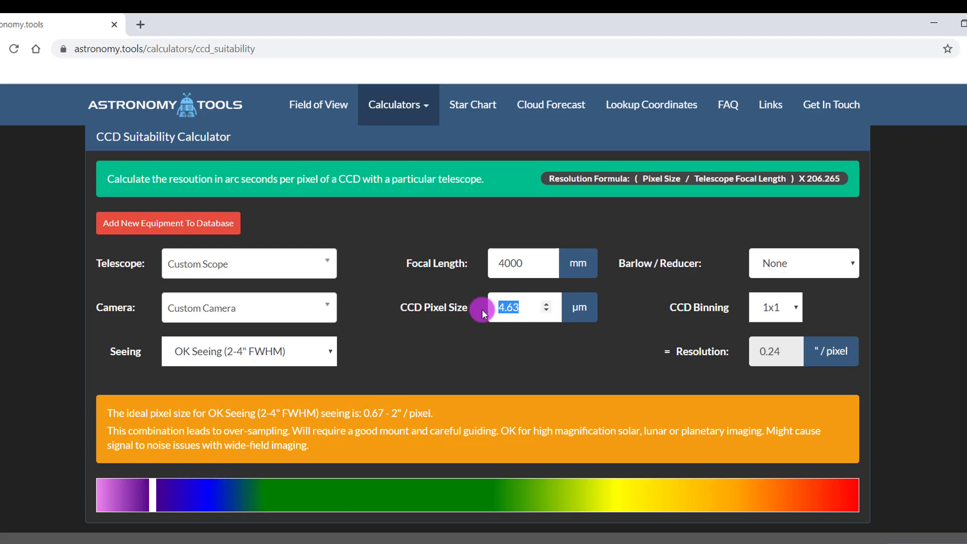
text(9)
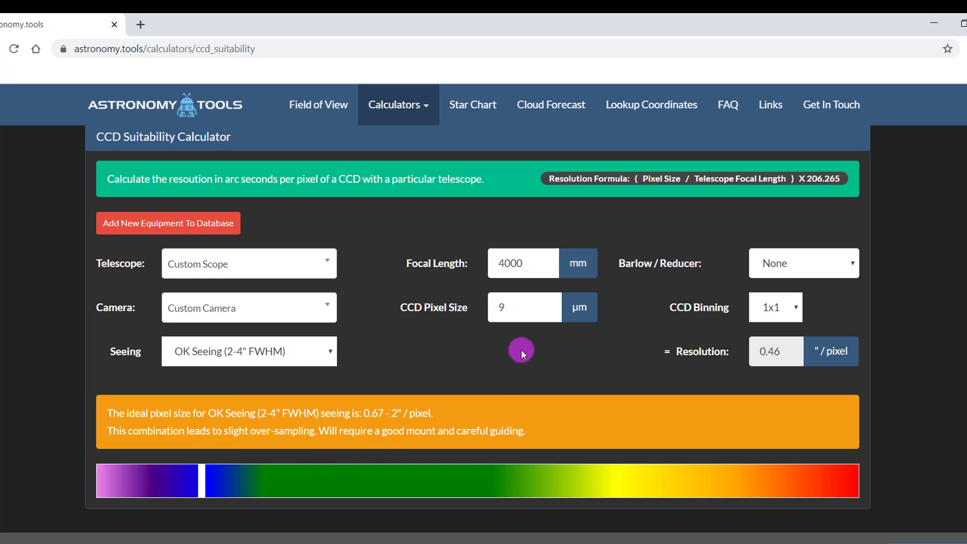
- Change the CCD binning to 3x3
click(753, 310)
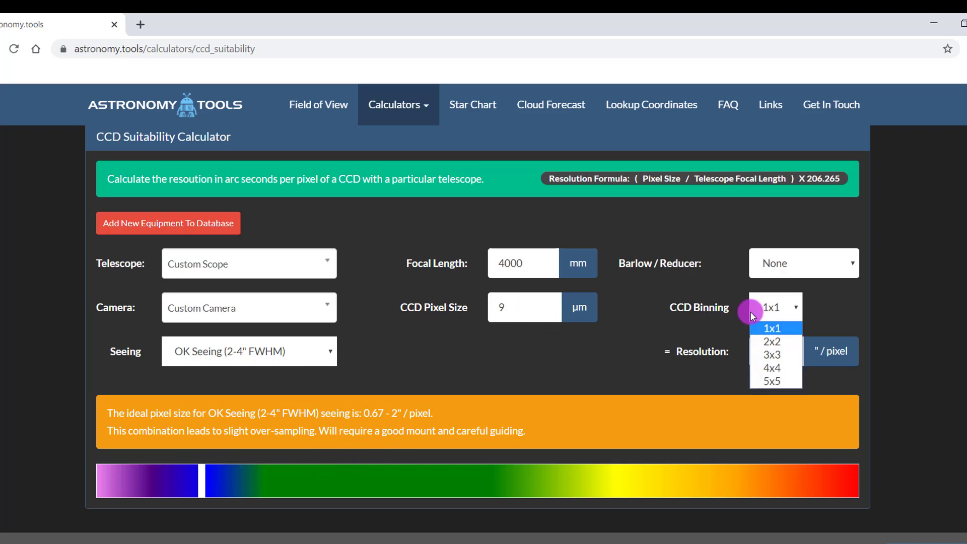
click(765, 355)
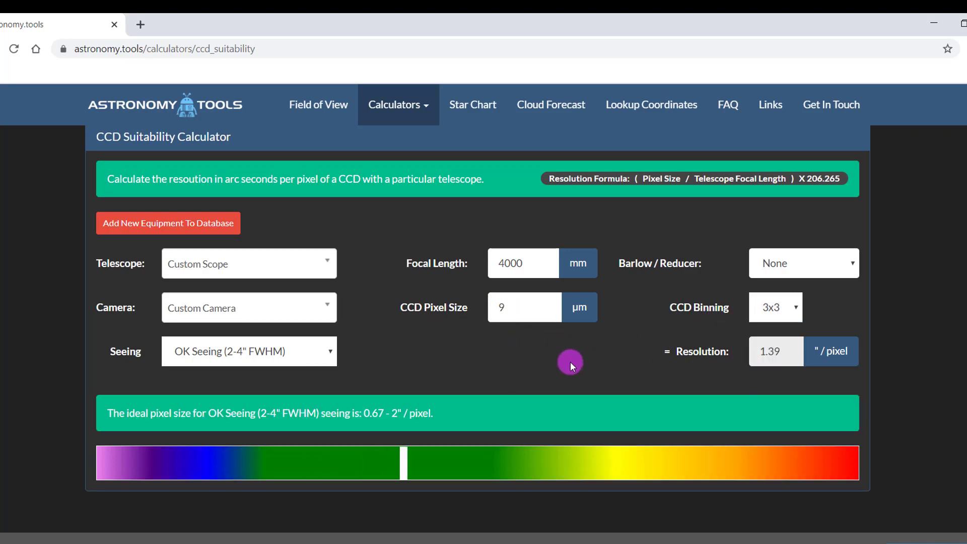